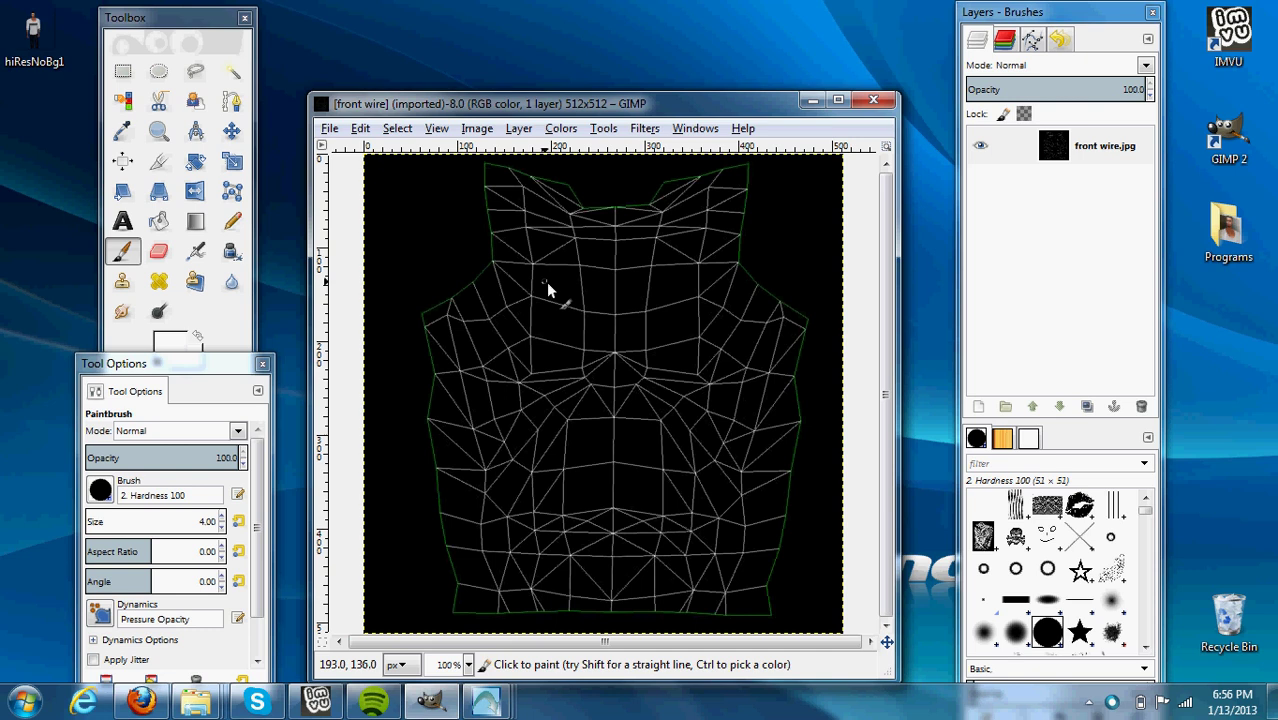
# Add a new transparent layer above the wireframe.
pyautogui.click(522, 130)
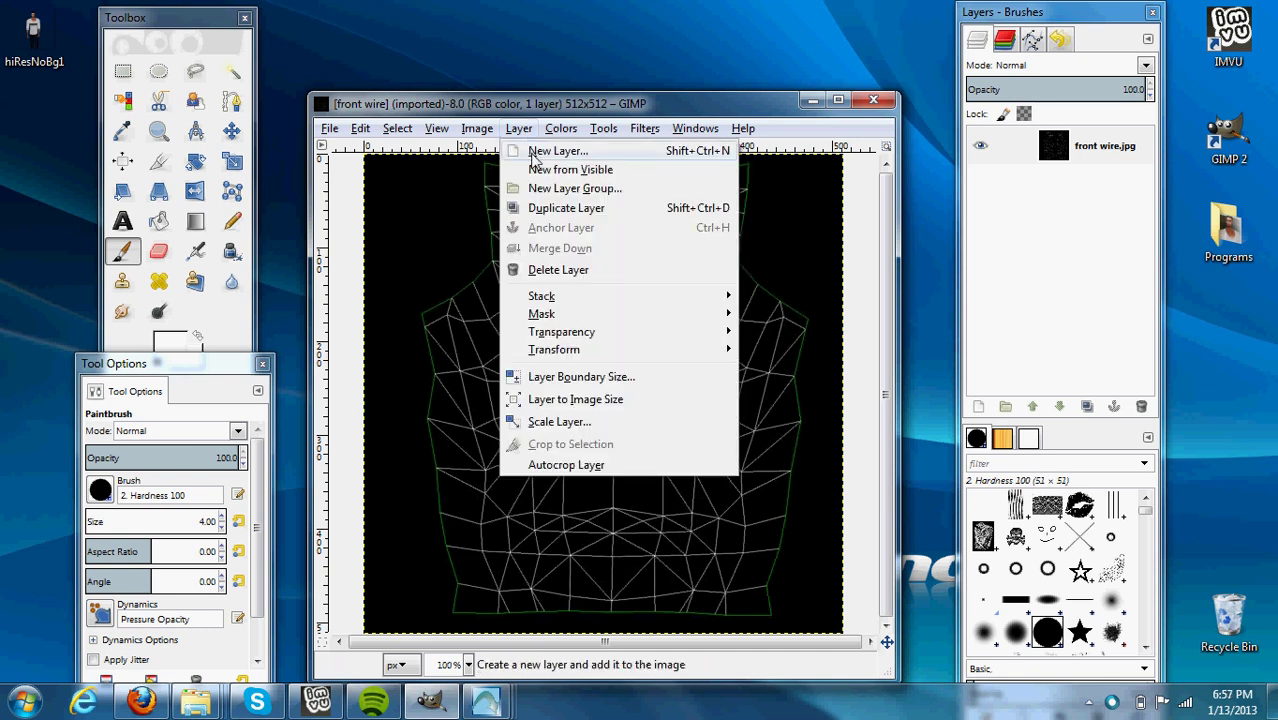
pyautogui.click(535, 152)
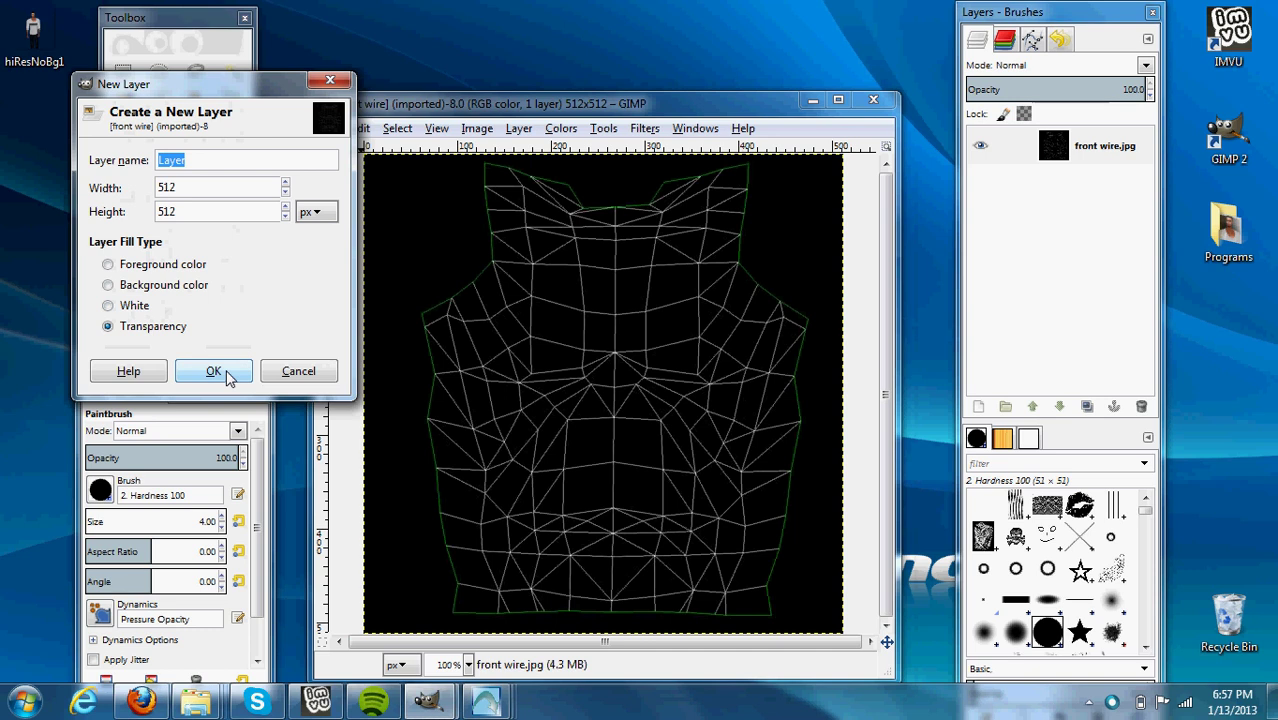
pyautogui.click(228, 371)
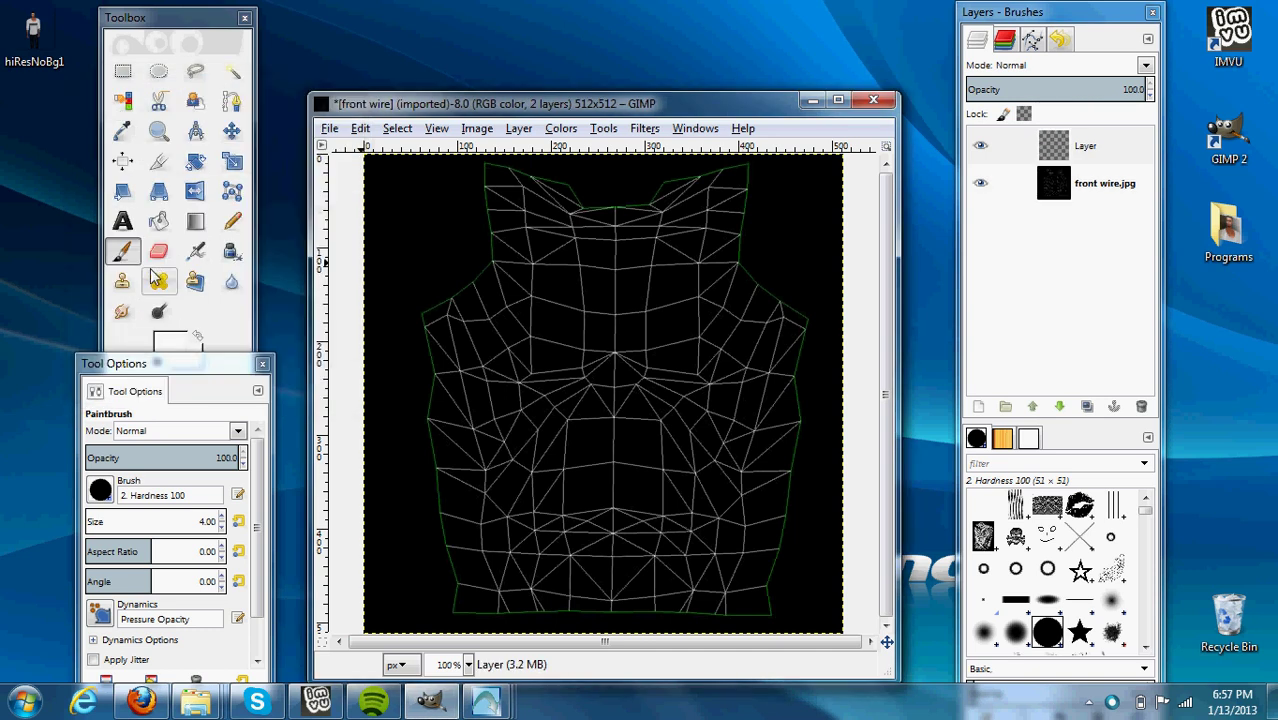
# Bucket-fill the new layer with grey a6a6a9 and lower its opacity to about 50.
pyautogui.click(168, 234)
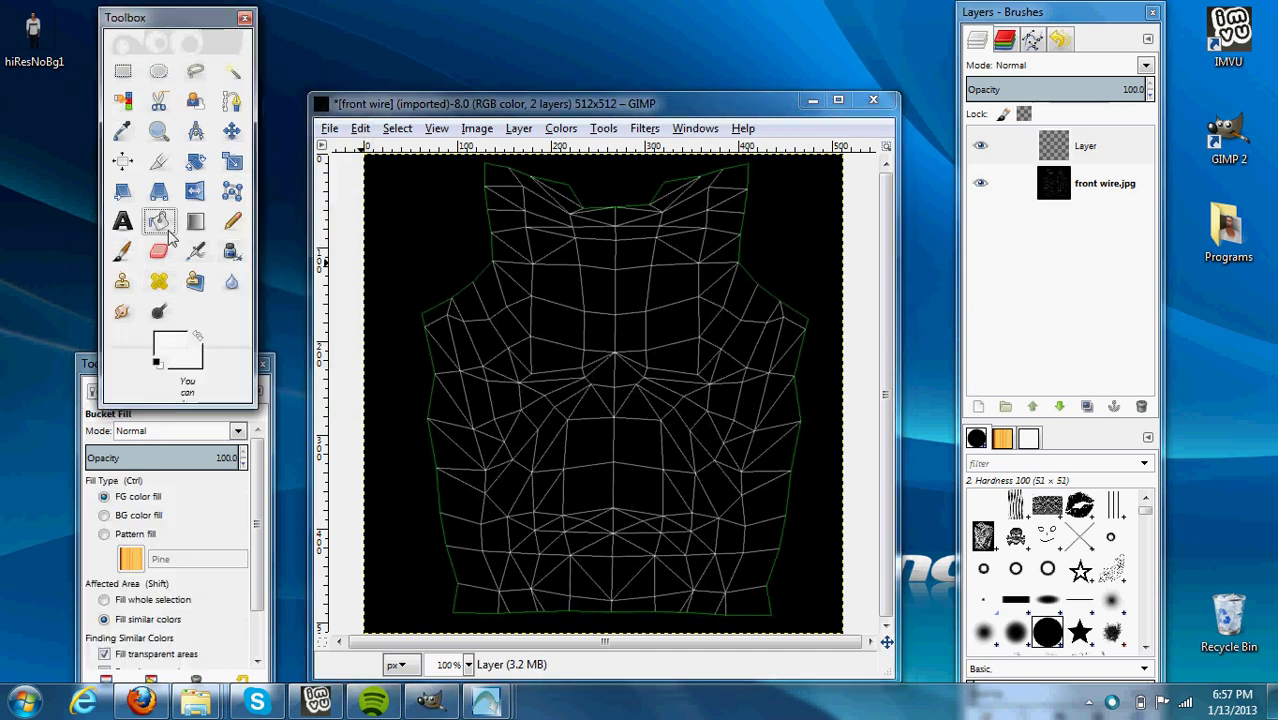
pyautogui.click(177, 347)
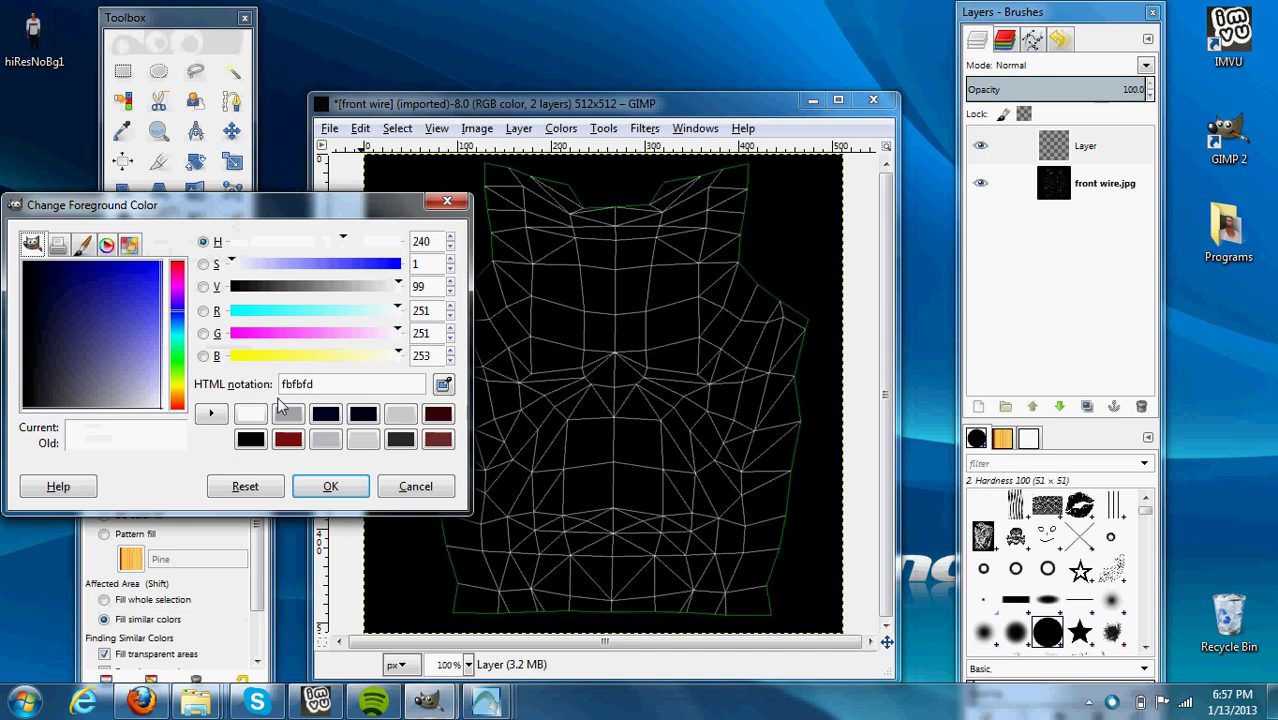
pyautogui.click(287, 413)
pyautogui.click(329, 486)
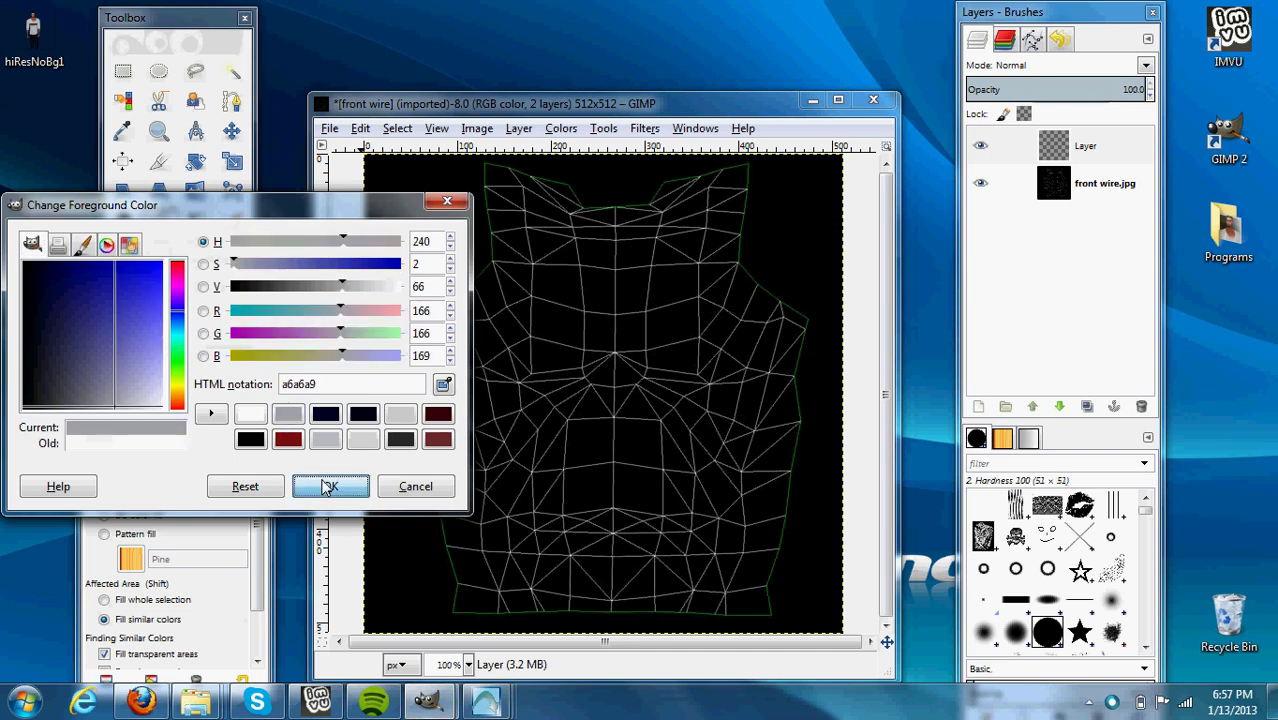
pyautogui.click(547, 386)
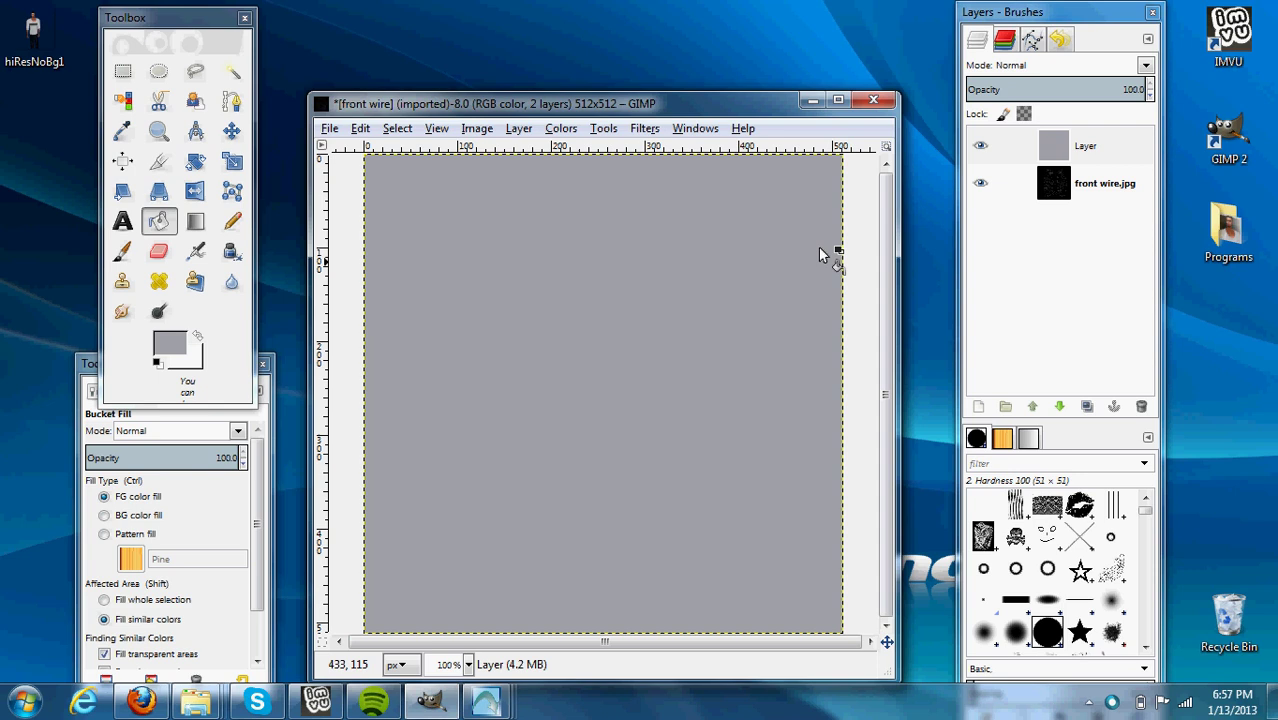
pyautogui.click(1061, 90)
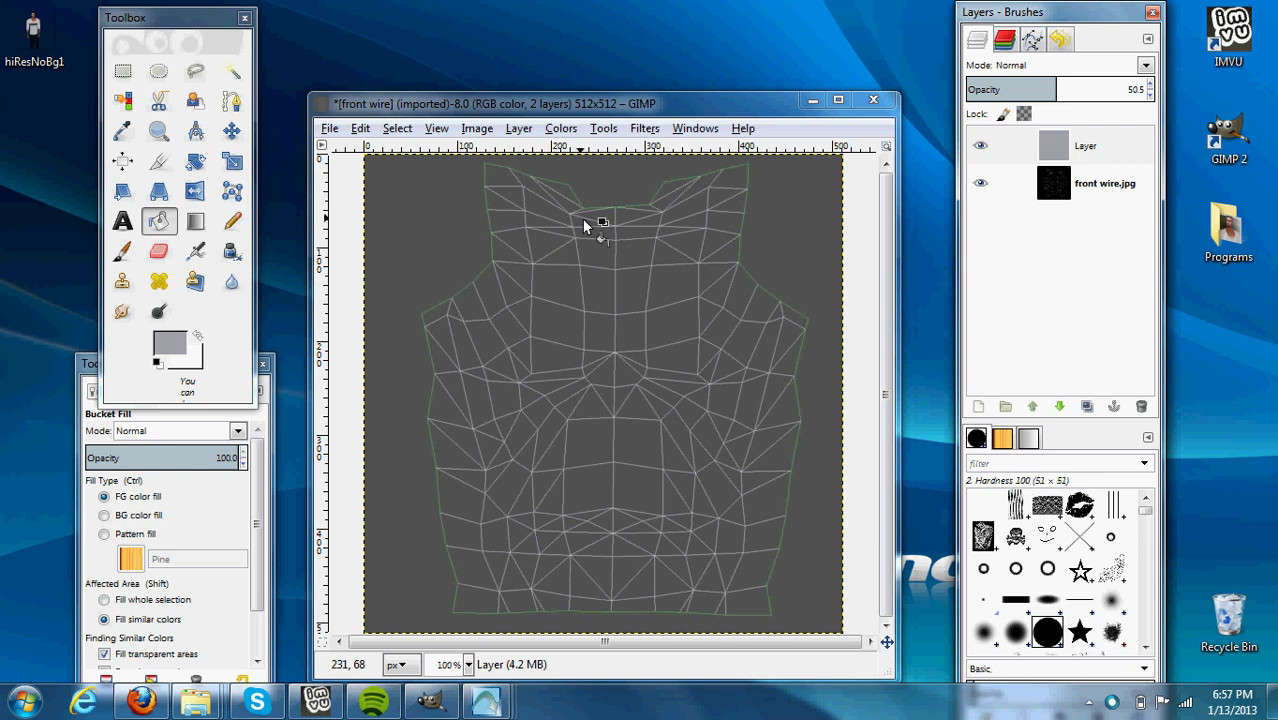
# Add another transparent layer, Layer #1, on top of the grey layer.
pyautogui.click(518, 128)
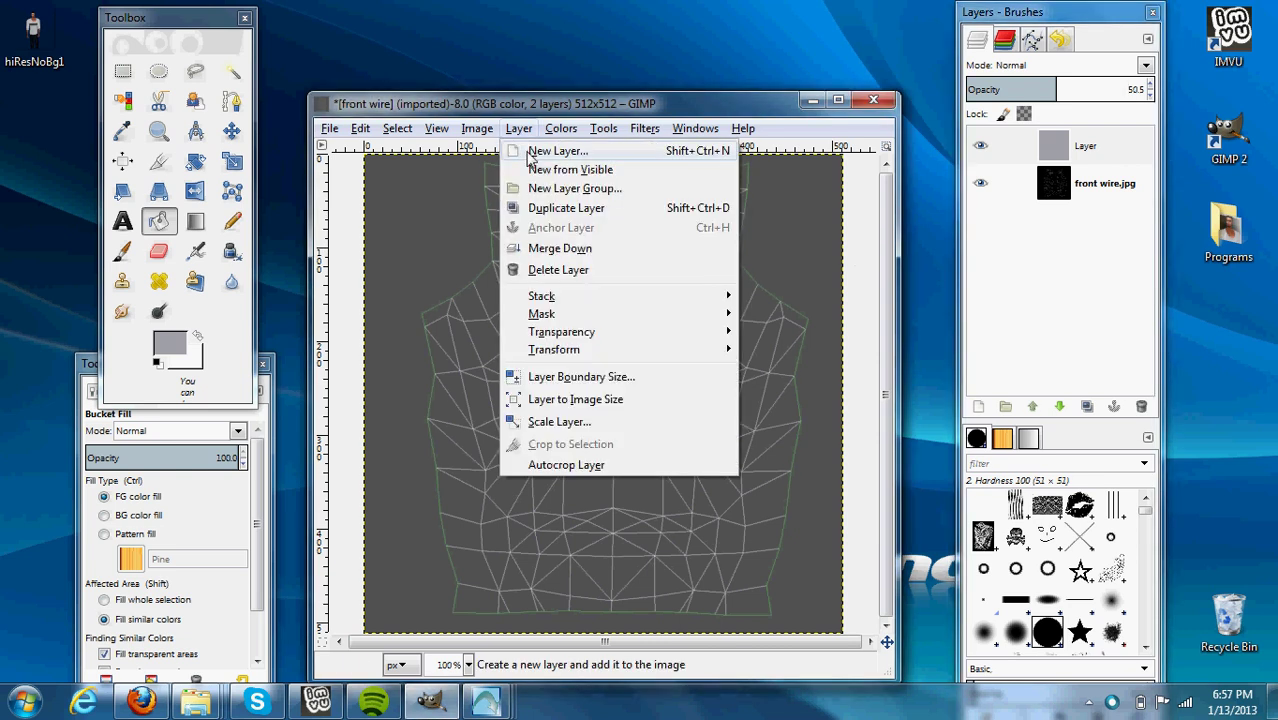
pyautogui.click(530, 152)
pyautogui.click(255, 399)
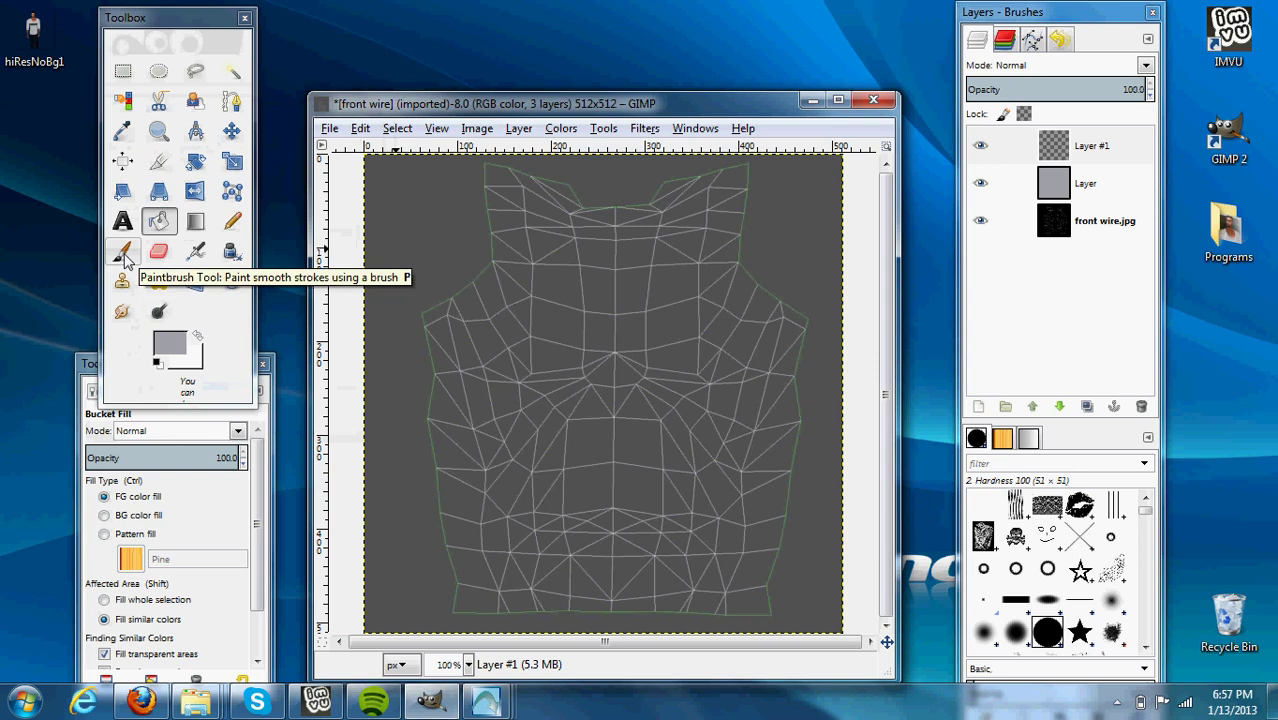
# Select the Paintbrush with near-white fbfbfd as the foreground colour.
pyautogui.click(122, 253)
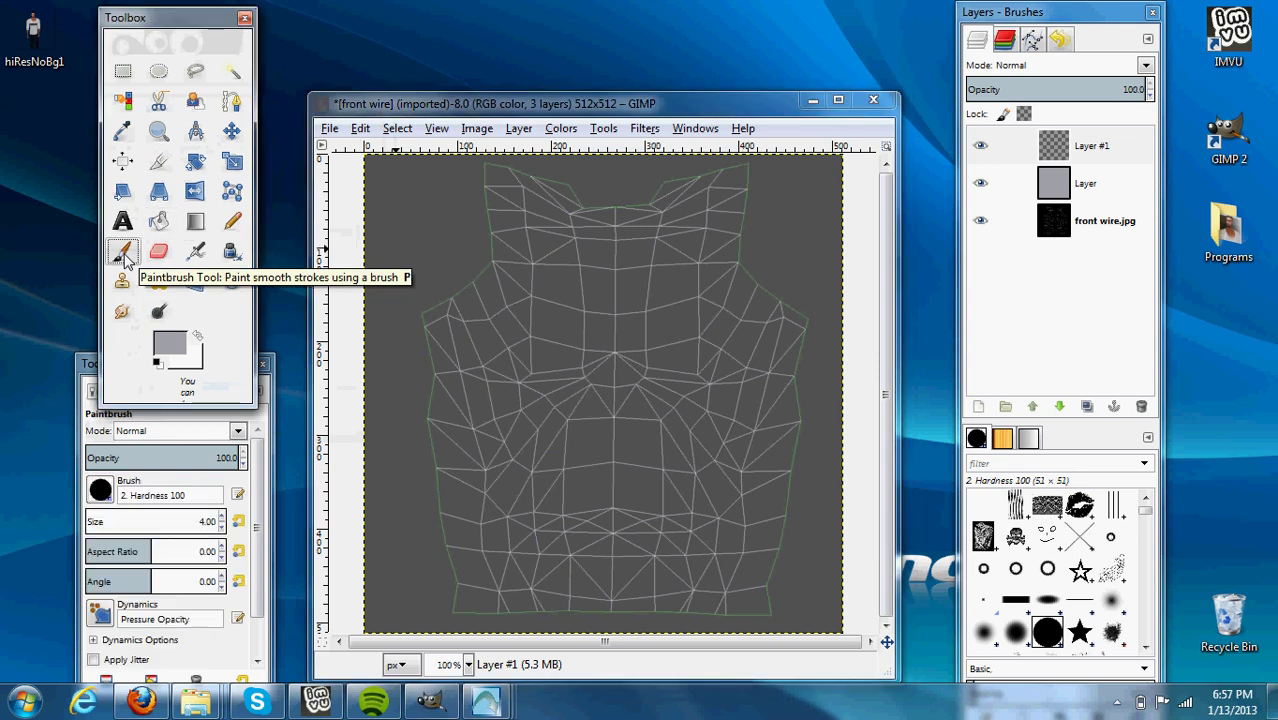
pyautogui.click(170, 346)
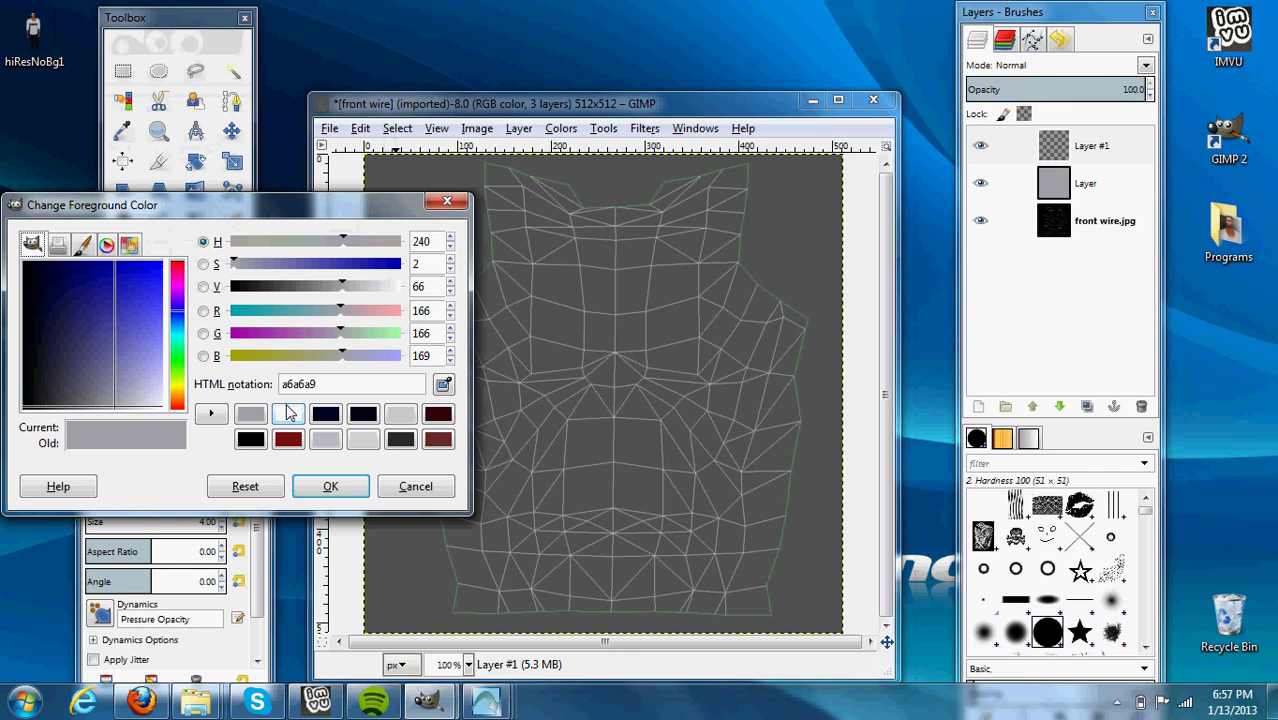
pyautogui.click(287, 416)
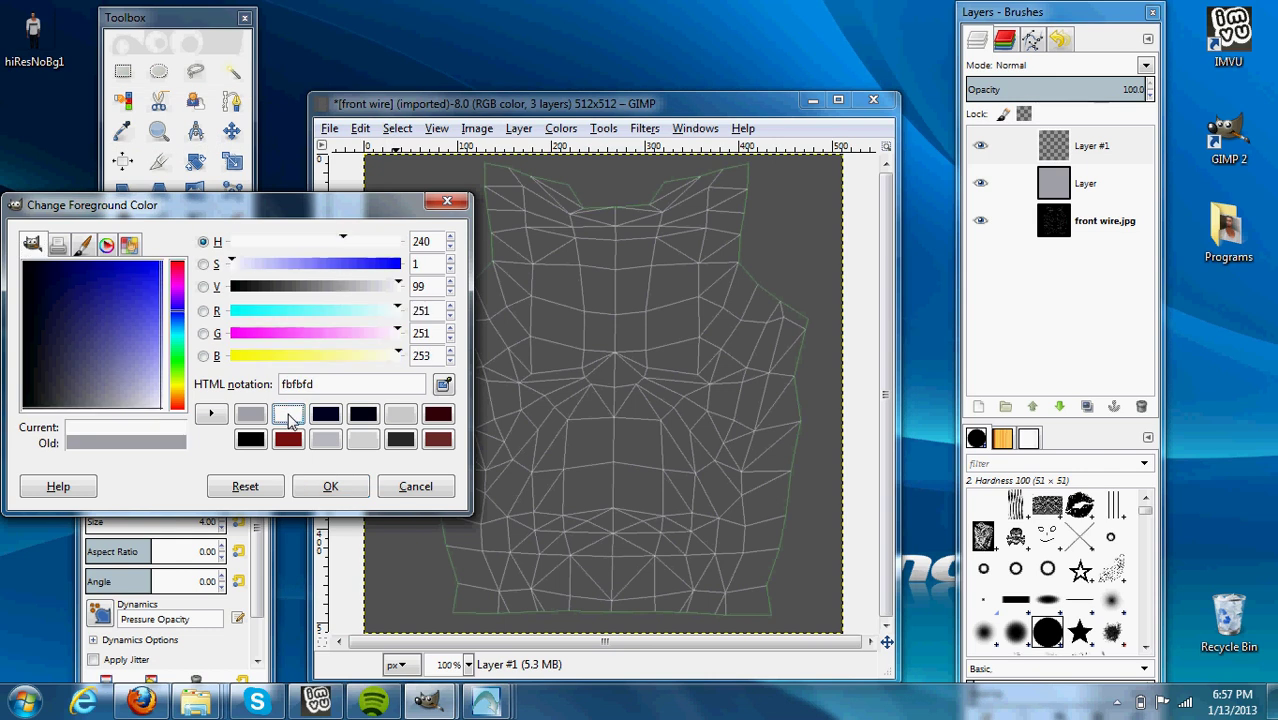
pyautogui.click(330, 486)
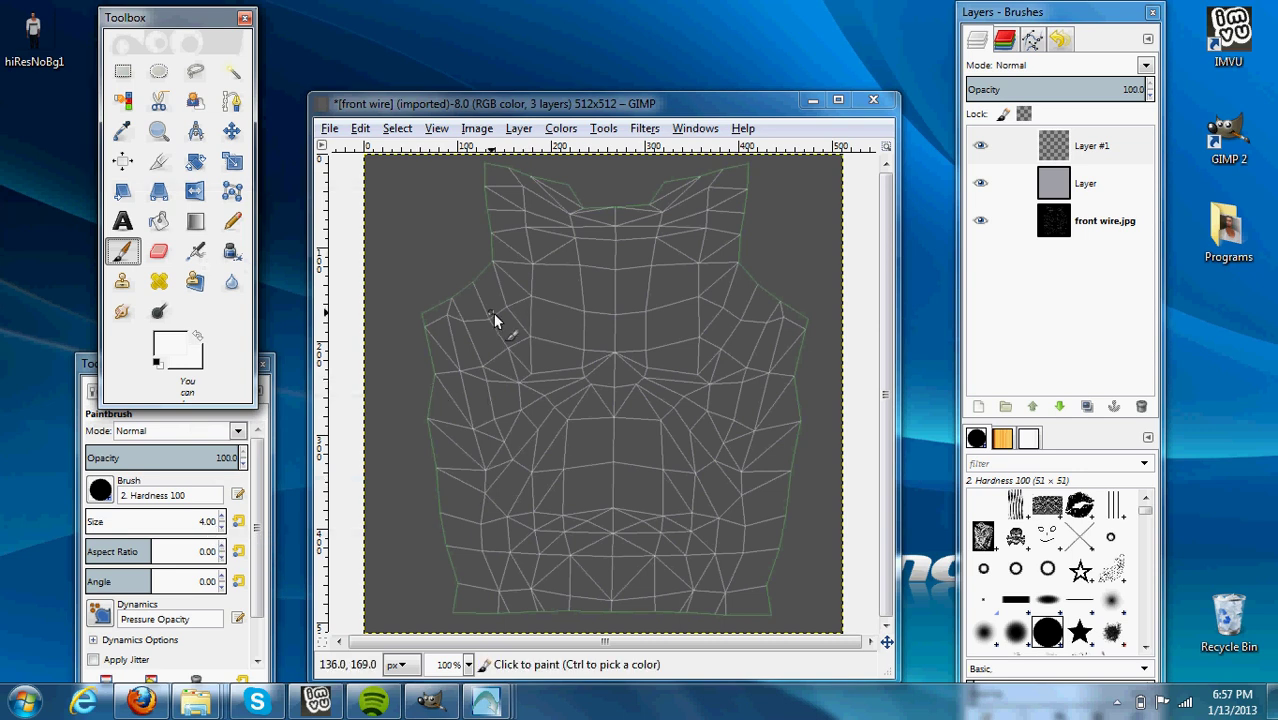
# Paint five curved white fold strokes across the chest, middle and bottom of the shirt.
pyautogui.moveTo(493, 313)
pyautogui.mouseDown()
pyautogui.moveTo(516, 367)
pyautogui.moveTo(551, 392)
pyautogui.moveTo(662, 429)
pyautogui.mouseUp()
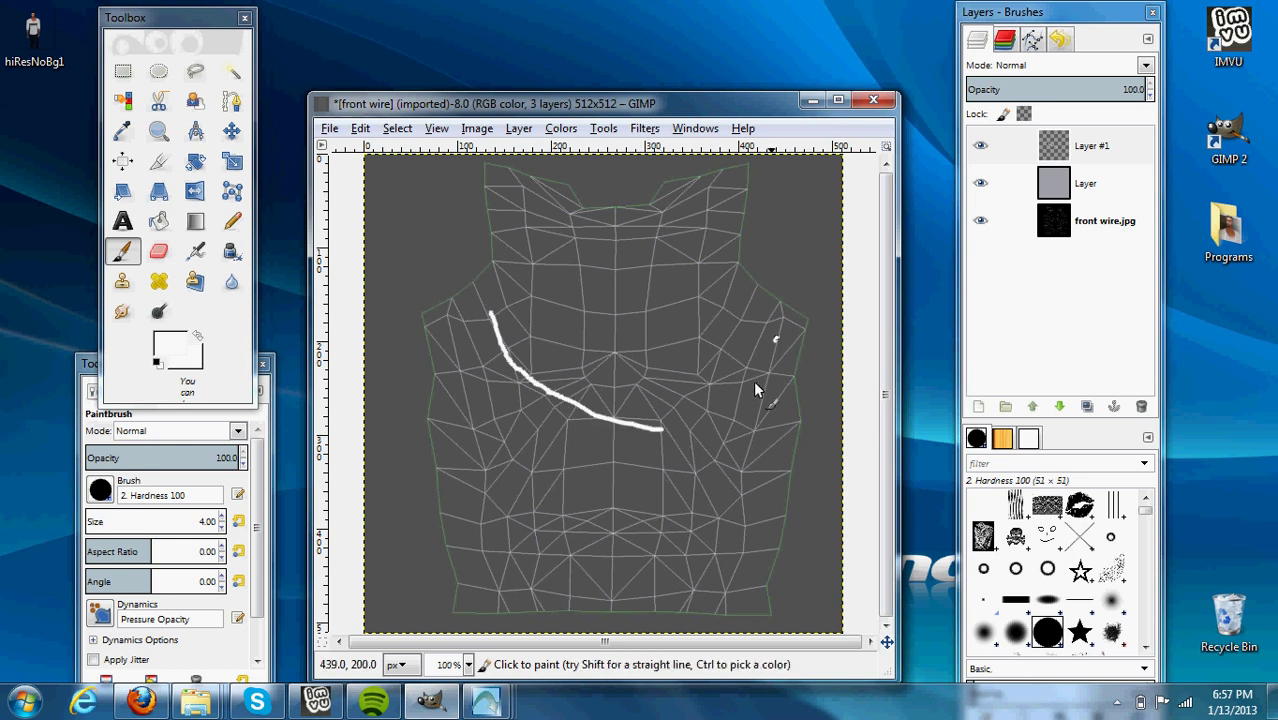
pyautogui.moveTo(755, 390)
pyautogui.mouseDown()
pyautogui.moveTo(687, 456)
pyautogui.moveTo(602, 474)
pyautogui.mouseUp()
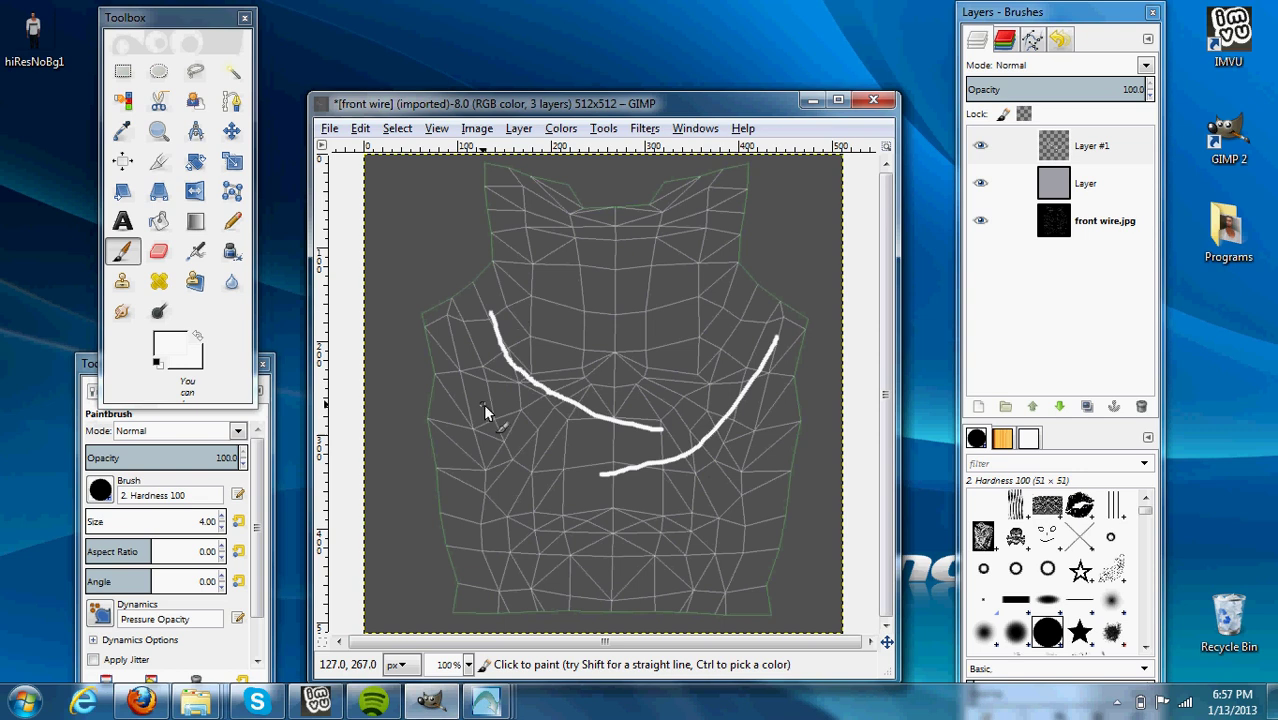
pyautogui.moveTo(467, 397)
pyautogui.mouseDown()
pyautogui.moveTo(599, 503)
pyautogui.moveTo(660, 511)
pyautogui.mouseUp()
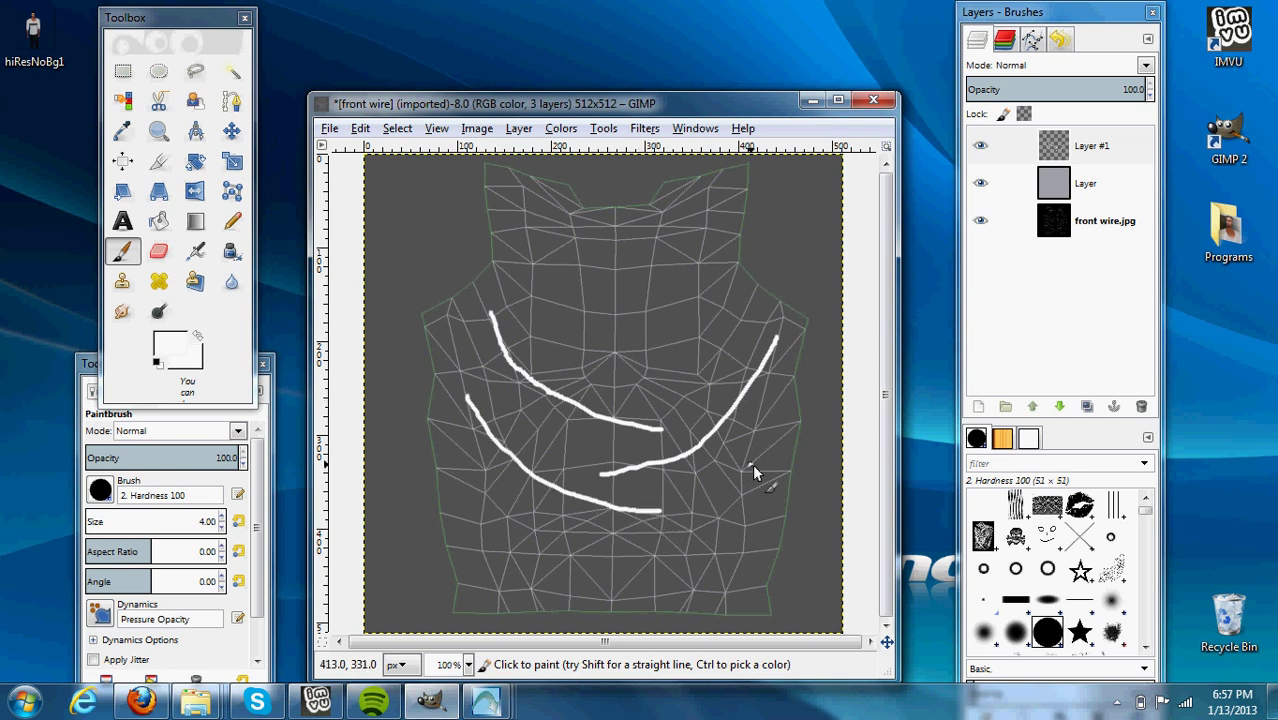
pyautogui.moveTo(752, 463)
pyautogui.mouseDown()
pyautogui.moveTo(706, 512)
pyautogui.moveTo(621, 548)
pyautogui.moveTo(535, 539)
pyautogui.mouseUp()
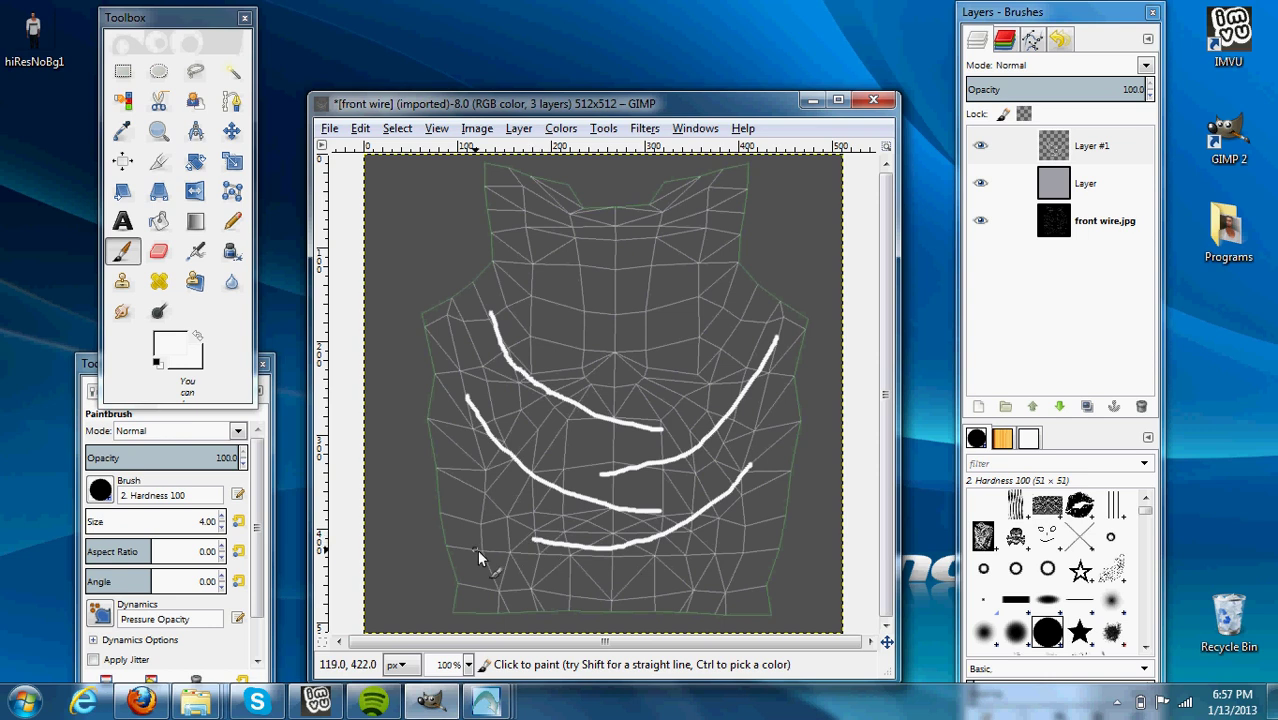
pyautogui.moveTo(477, 549)
pyautogui.mouseDown()
pyautogui.moveTo(540, 585)
pyautogui.moveTo(714, 576)
pyautogui.mouseUp()
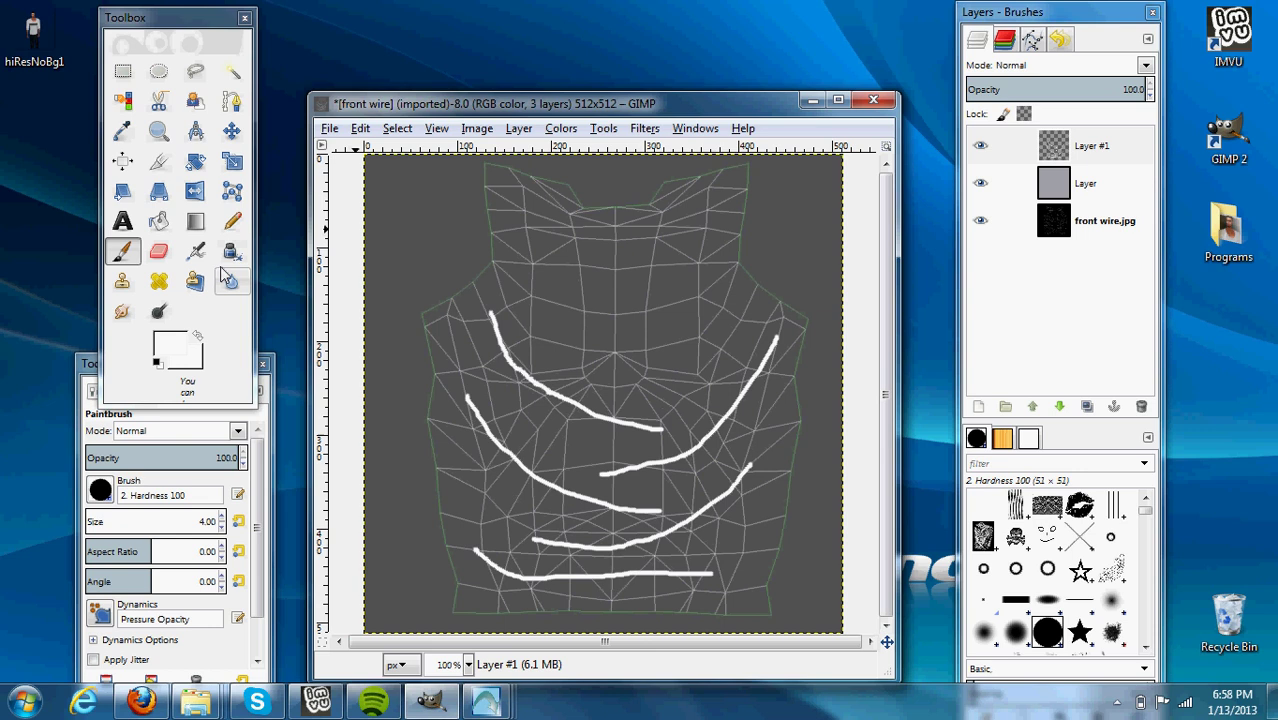
# Select the Smudge tool with a brush size of 20.
pyautogui.click(122, 311)
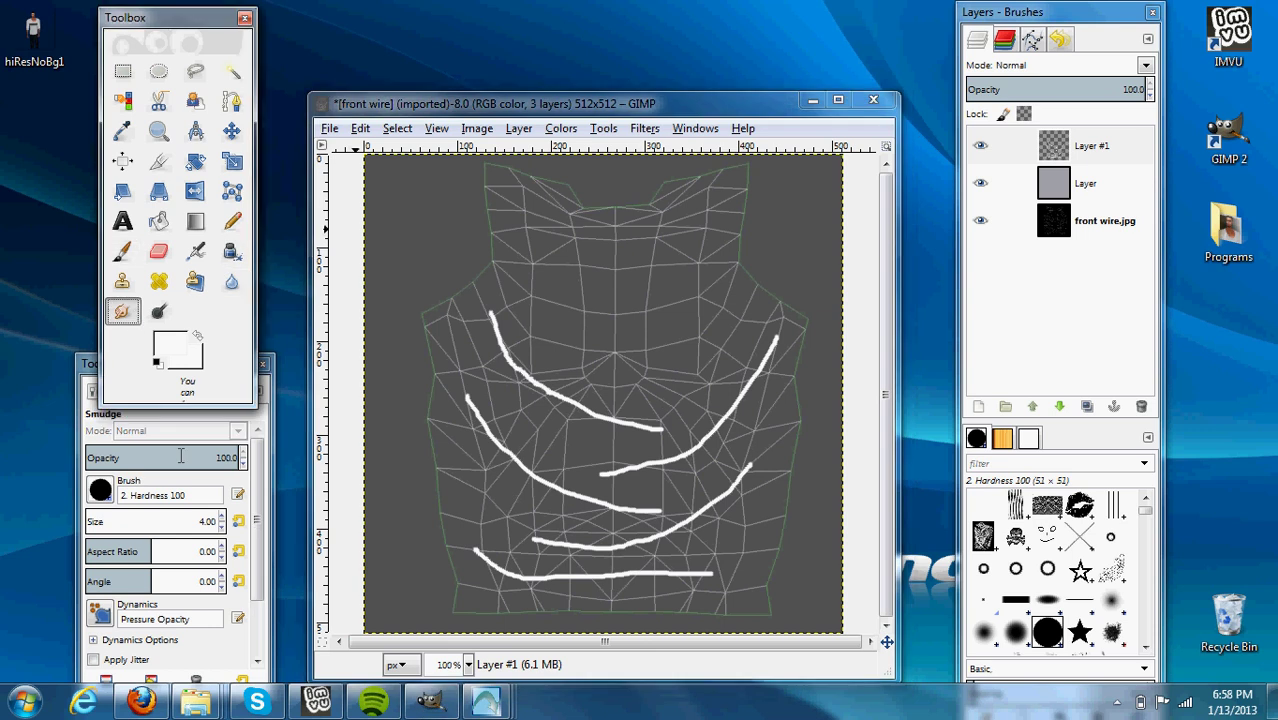
pyautogui.click(210, 521)
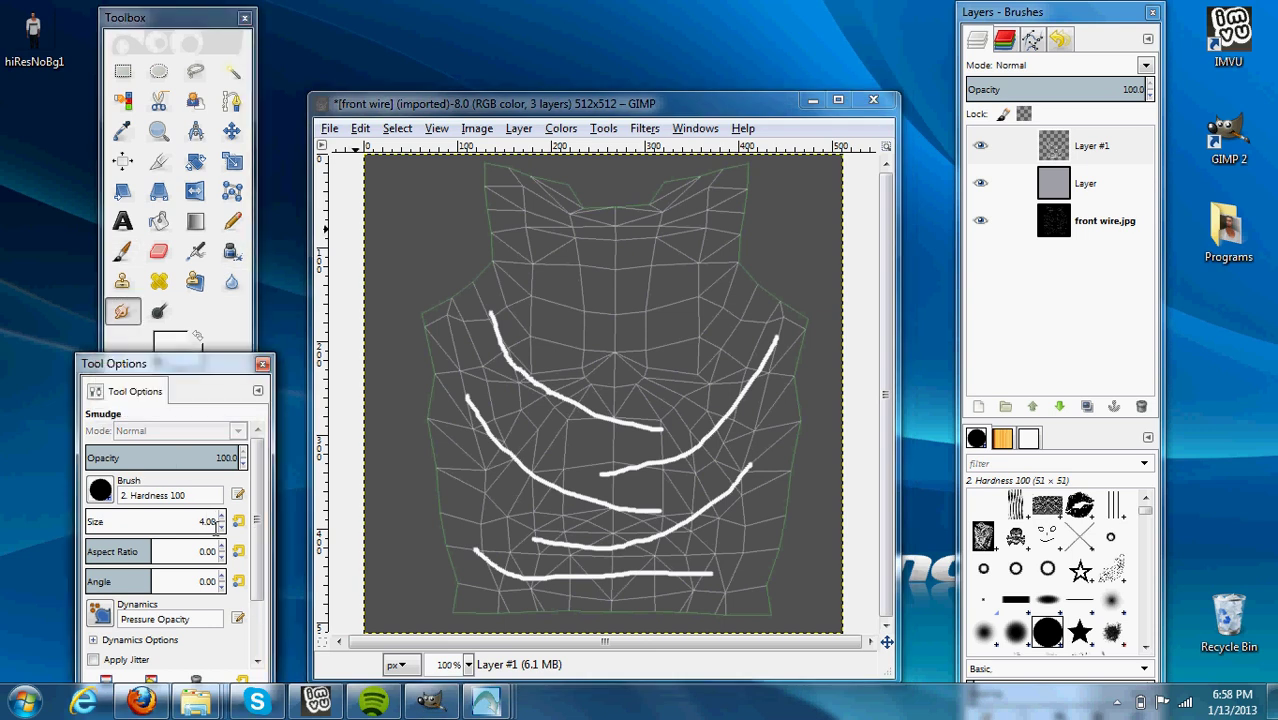
pyautogui.press('BackSpace')
pyautogui.press('BackSpace')
pyautogui.press('BackSpace')
pyautogui.write('20')
pyautogui.press('Return')
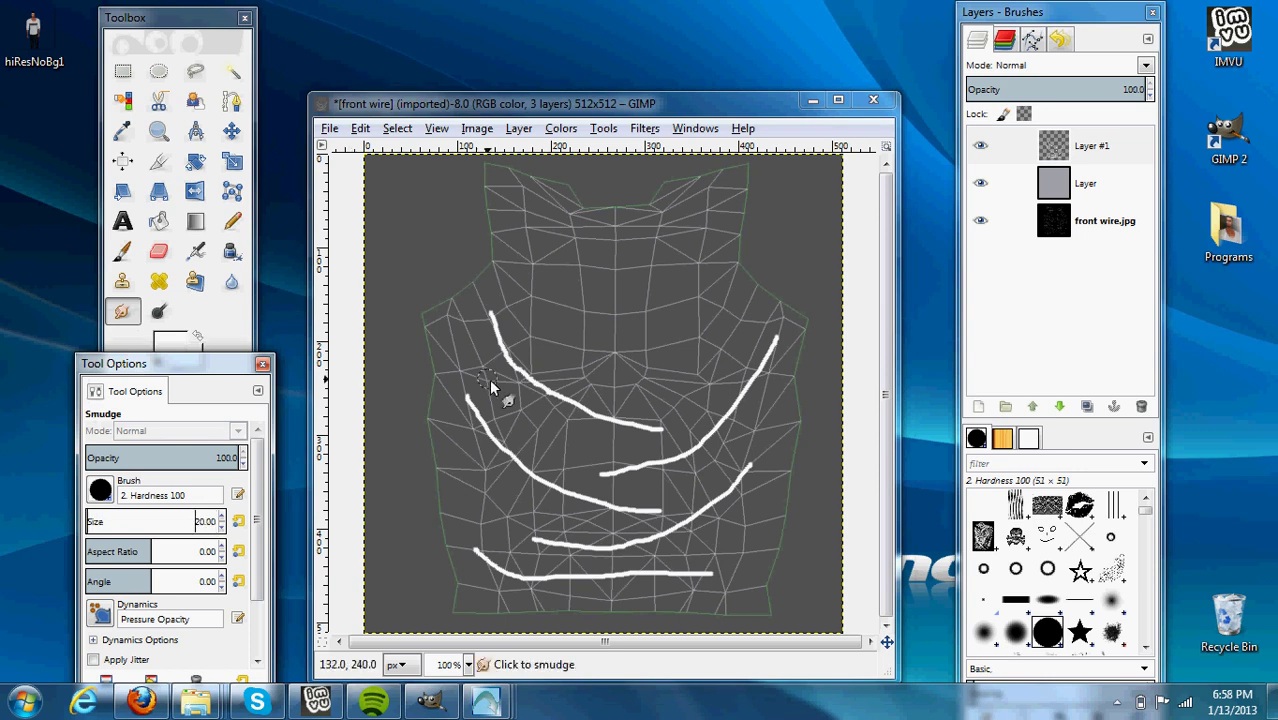
# Smudge along the white wrinkle strokes to soften them into tapered streaks.
pyautogui.moveTo(525, 375)
pyautogui.mouseDown()
pyautogui.moveTo(492, 324)
pyautogui.moveTo(511, 365)
pyautogui.moveTo(539, 384)
pyautogui.moveTo(666, 430)
pyautogui.mouseUp()
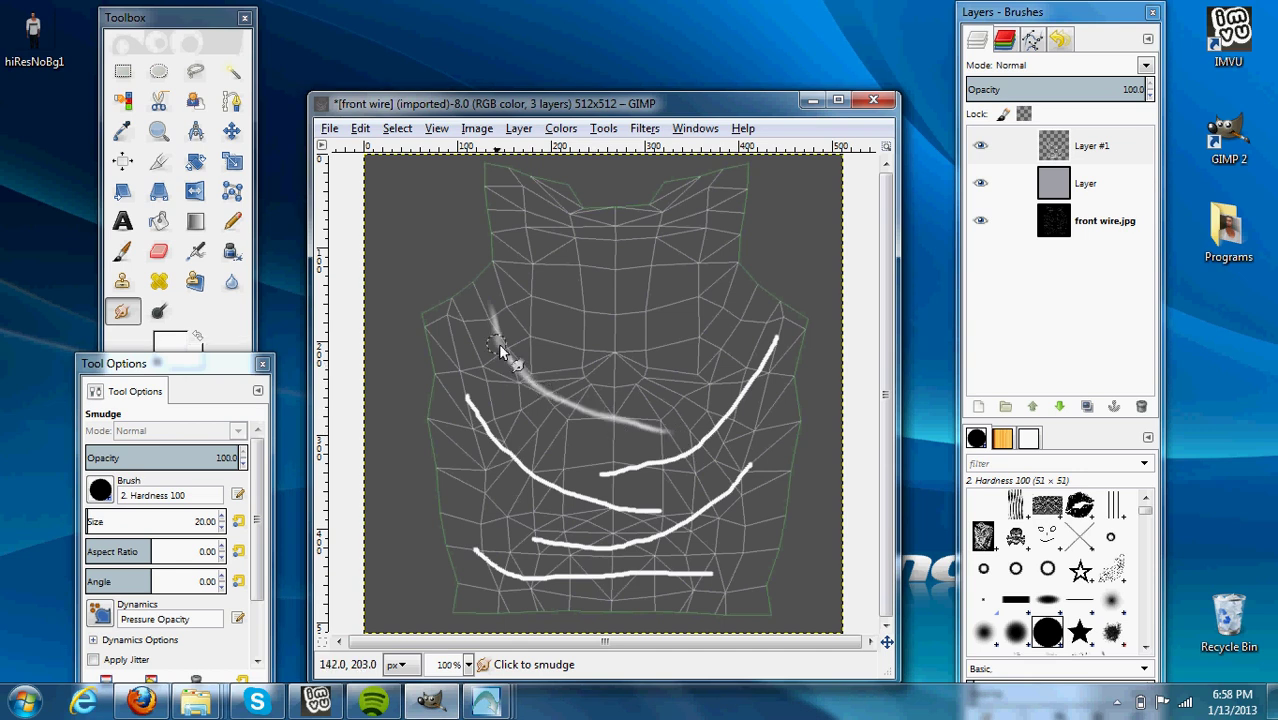
pyautogui.moveTo(488, 338)
pyautogui.mouseDown()
pyautogui.moveTo(690, 432)
pyautogui.moveTo(640, 461)
pyautogui.moveTo(643, 483)
pyautogui.moveTo(602, 469)
pyautogui.moveTo(708, 448)
pyautogui.moveTo(790, 315)
pyautogui.mouseUp()
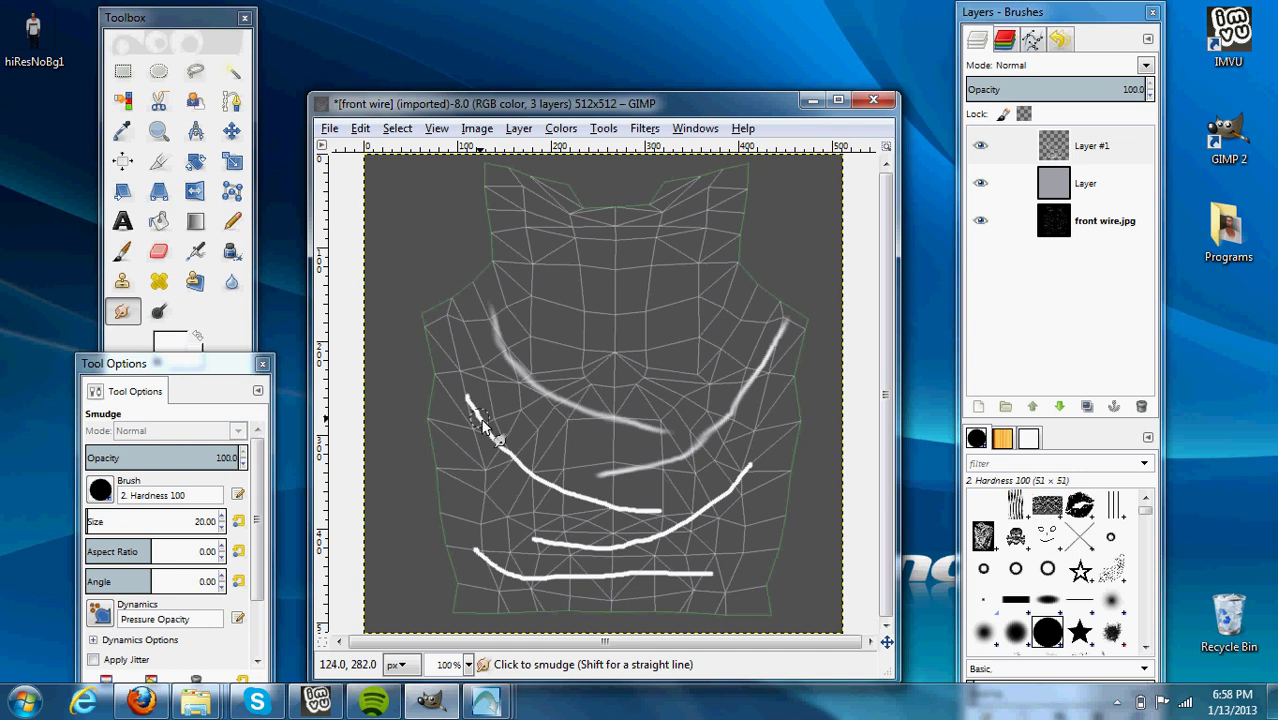
pyautogui.moveTo(473, 405)
pyautogui.mouseDown()
pyautogui.moveTo(522, 471)
pyautogui.moveTo(597, 518)
pyautogui.moveTo(668, 514)
pyautogui.moveTo(674, 530)
pyautogui.moveTo(762, 466)
pyautogui.moveTo(648, 543)
pyautogui.moveTo(510, 538)
pyautogui.moveTo(535, 580)
pyautogui.moveTo(525, 598)
pyautogui.moveTo(505, 575)
pyautogui.moveTo(568, 588)
pyautogui.moveTo(741, 582)
pyautogui.mouseUp()
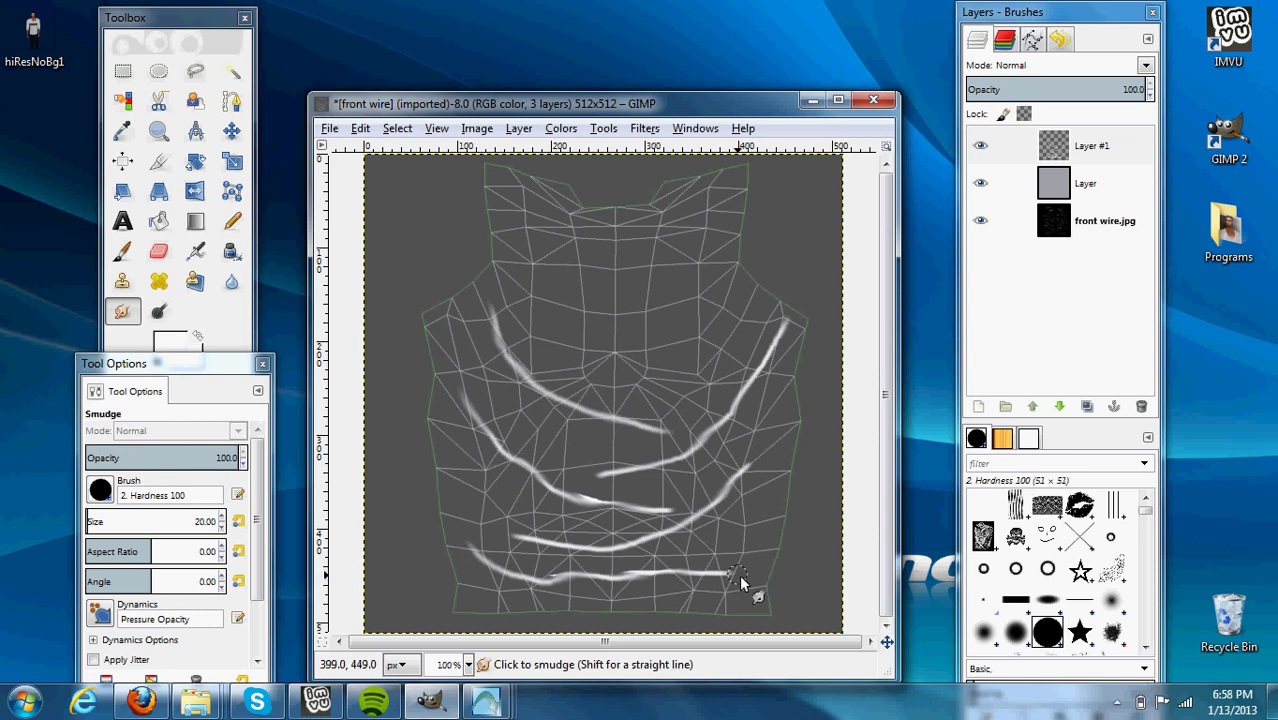
# Duplicate the wrinkle layer as Layer #2 and invert its colours to dark.
pyautogui.click(1088, 407)
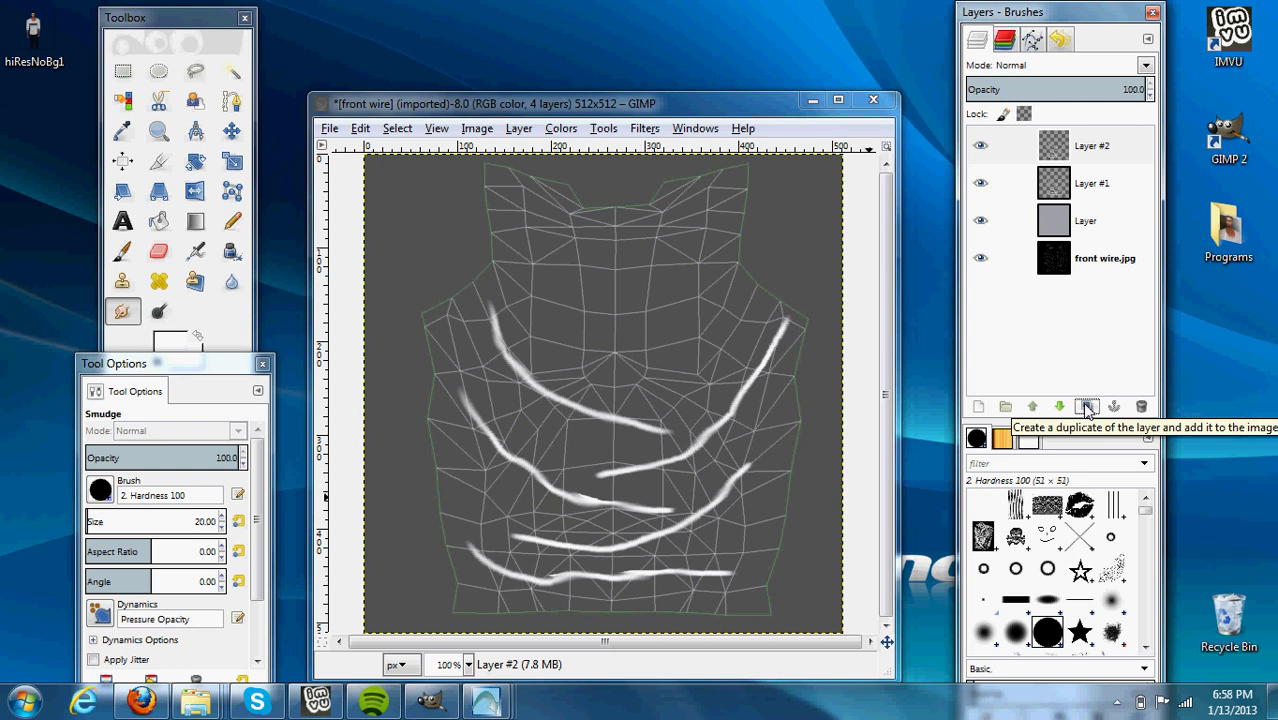
pyautogui.click(561, 128)
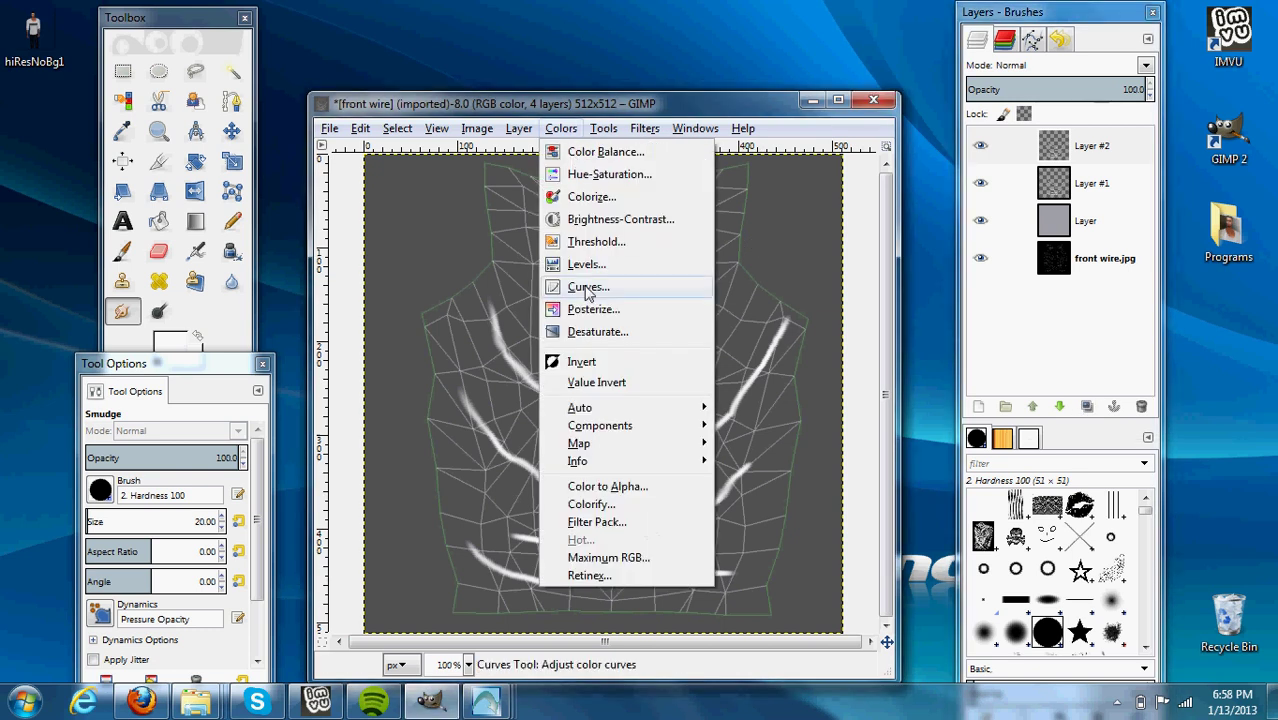
pyautogui.click(594, 364)
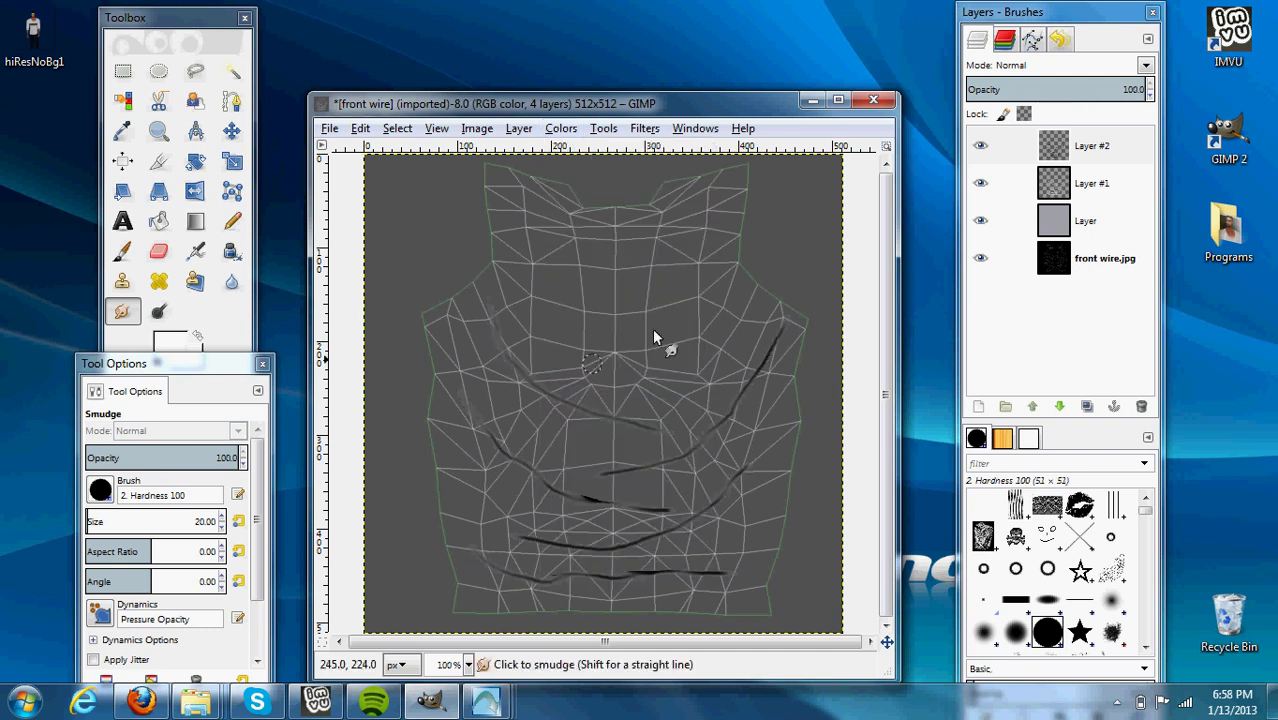
pyautogui.click(1075, 155)
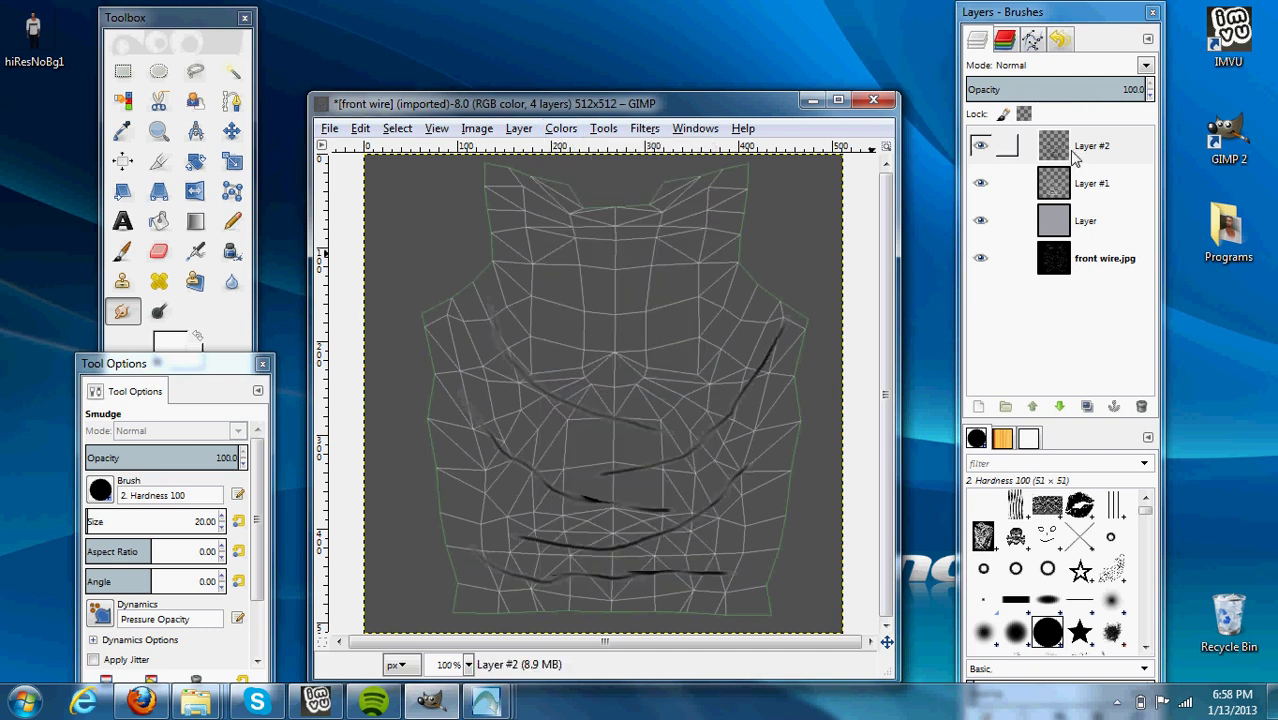
# Nudge the dark Layer #2 a few pixels and place it below Layer #1.
pyautogui.click(231, 132)
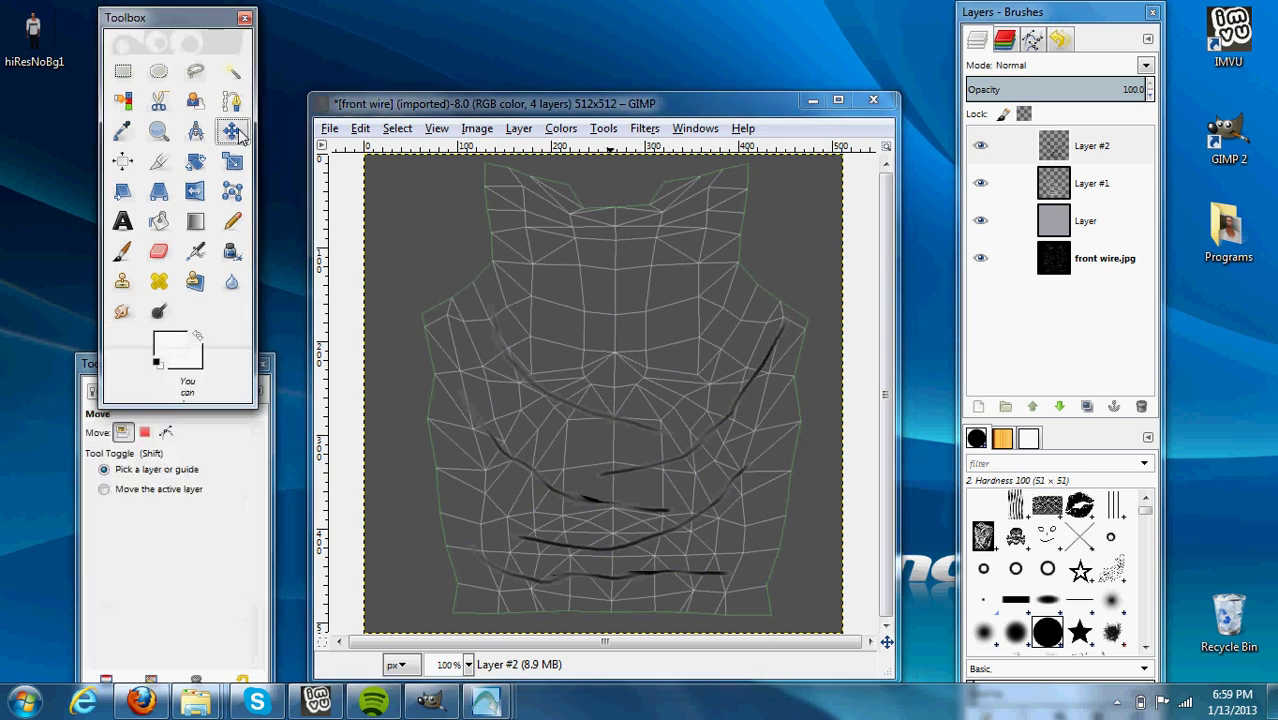
pyautogui.moveTo(561, 398); pyautogui.dragTo(561, 404)
pyautogui.click(561, 404)
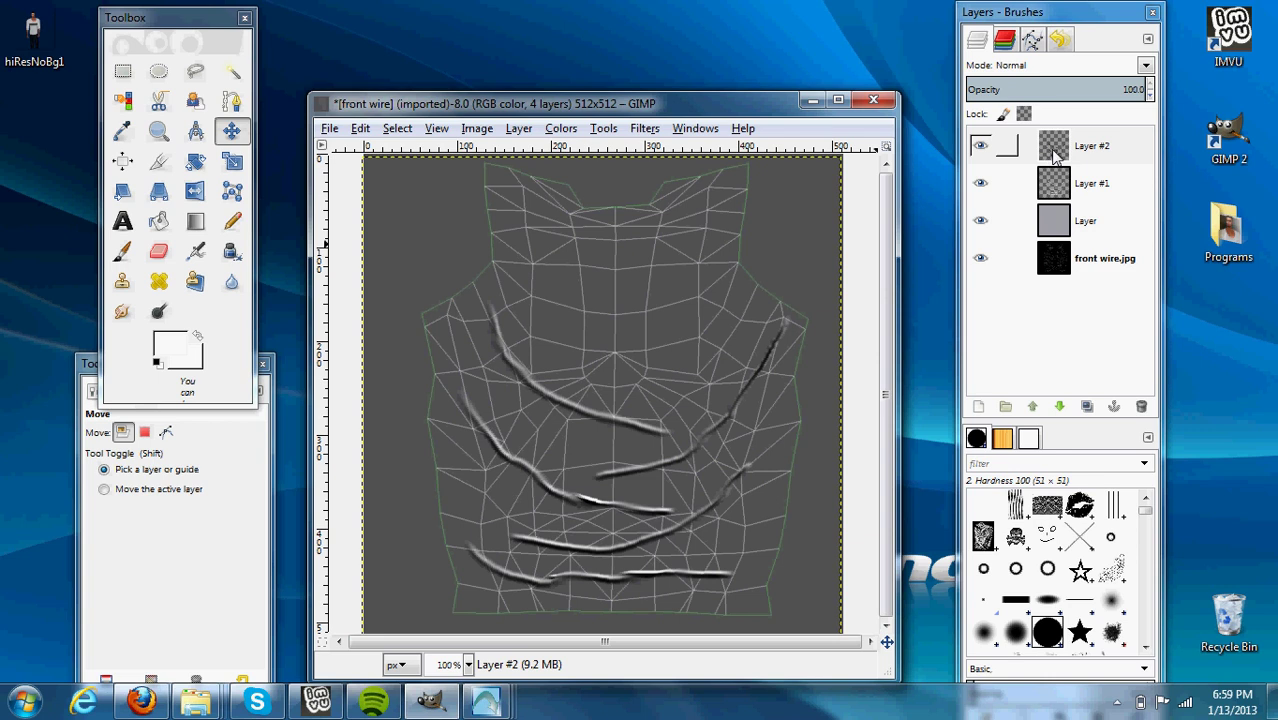
pyautogui.moveTo(1054, 148); pyautogui.dragTo(1052, 205)
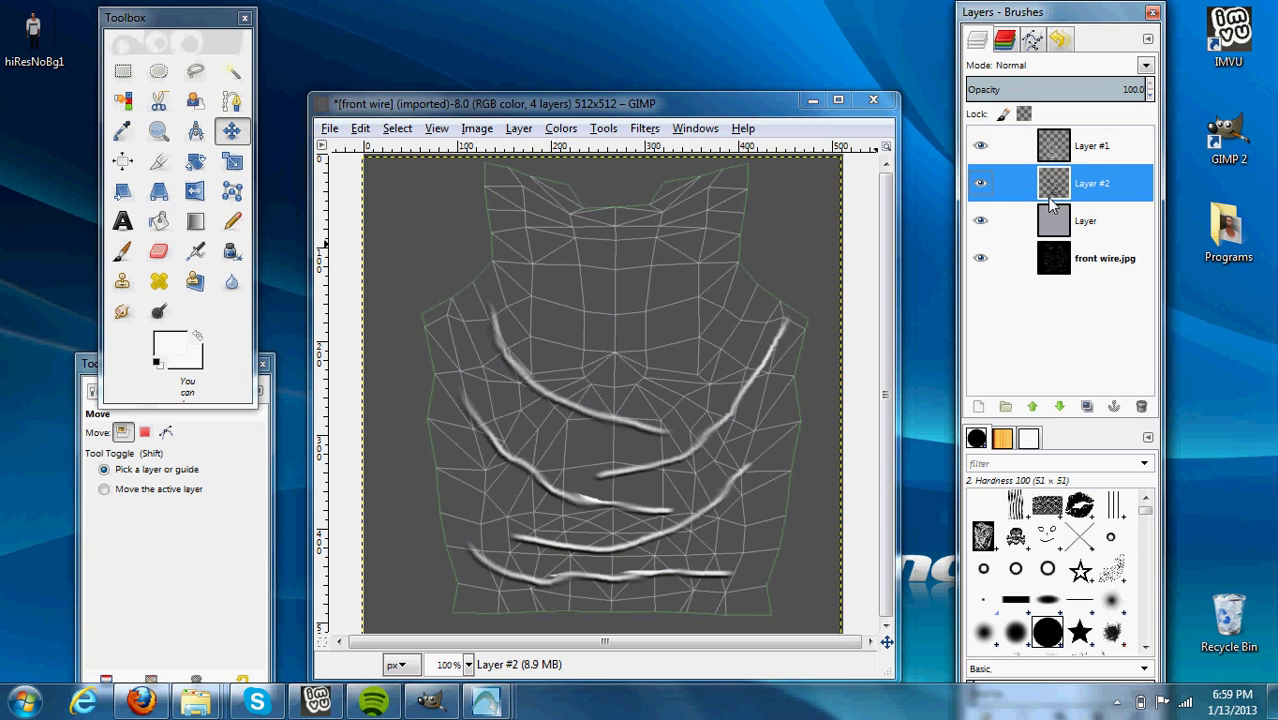
# Merge Layer #1 down into the dark copy and set the result to Overlay mode.
pyautogui.rightClick(1064, 148)
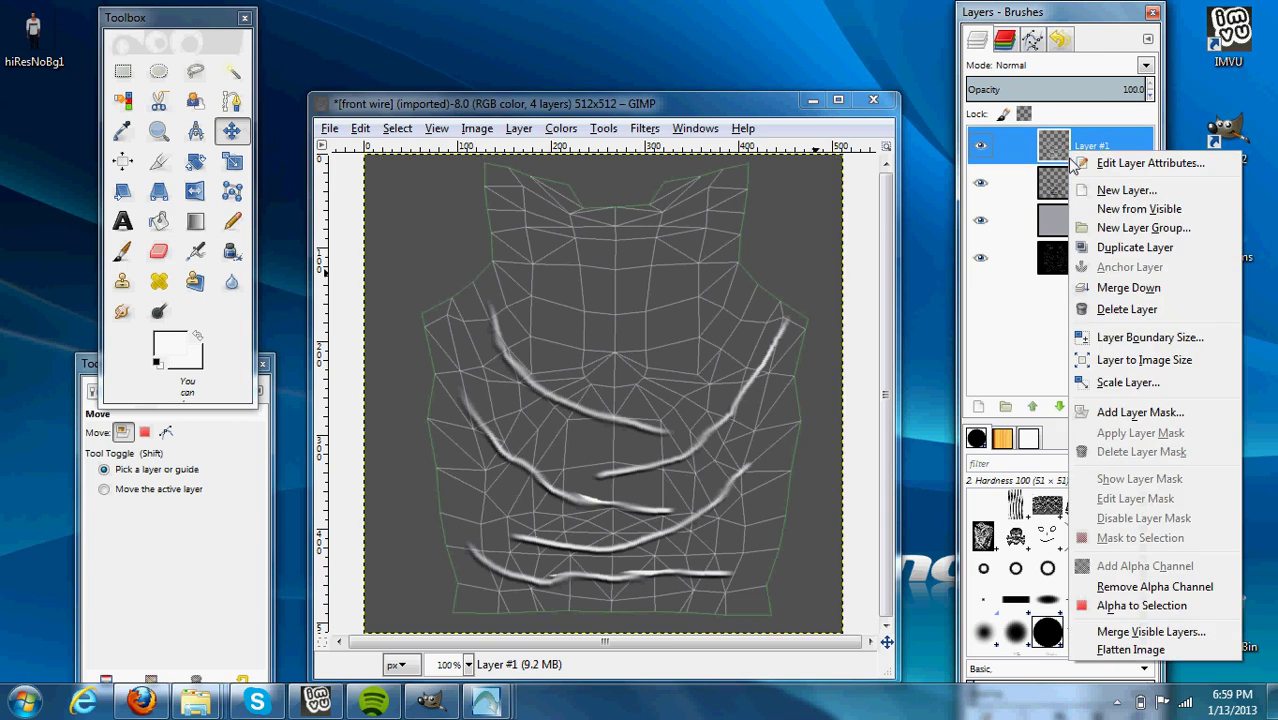
pyautogui.click(1124, 288)
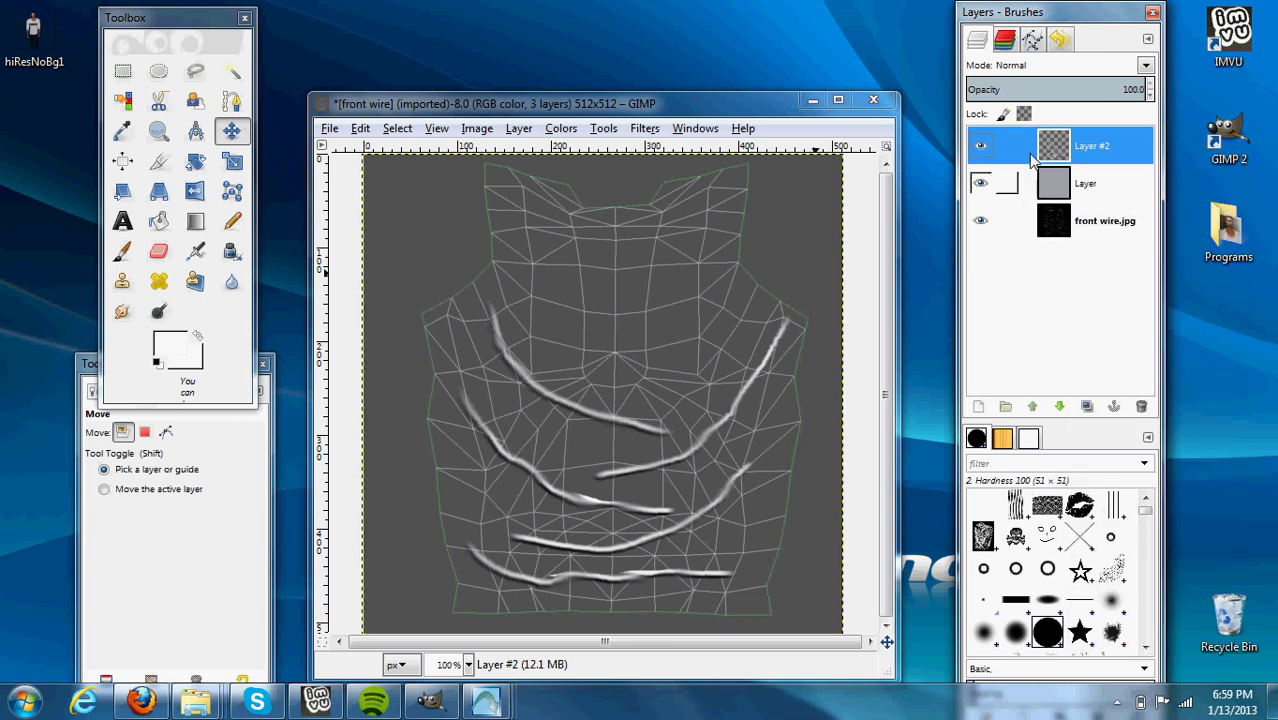
pyautogui.click(1037, 65)
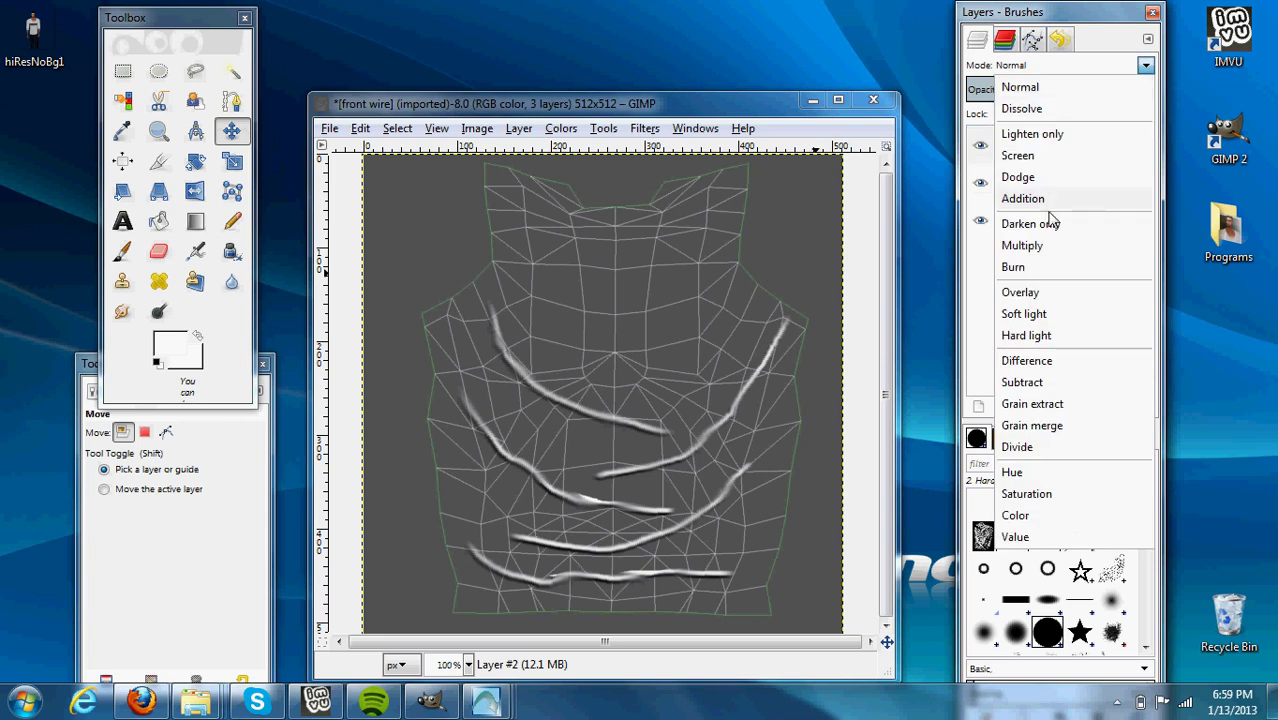
pyautogui.click(1045, 295)
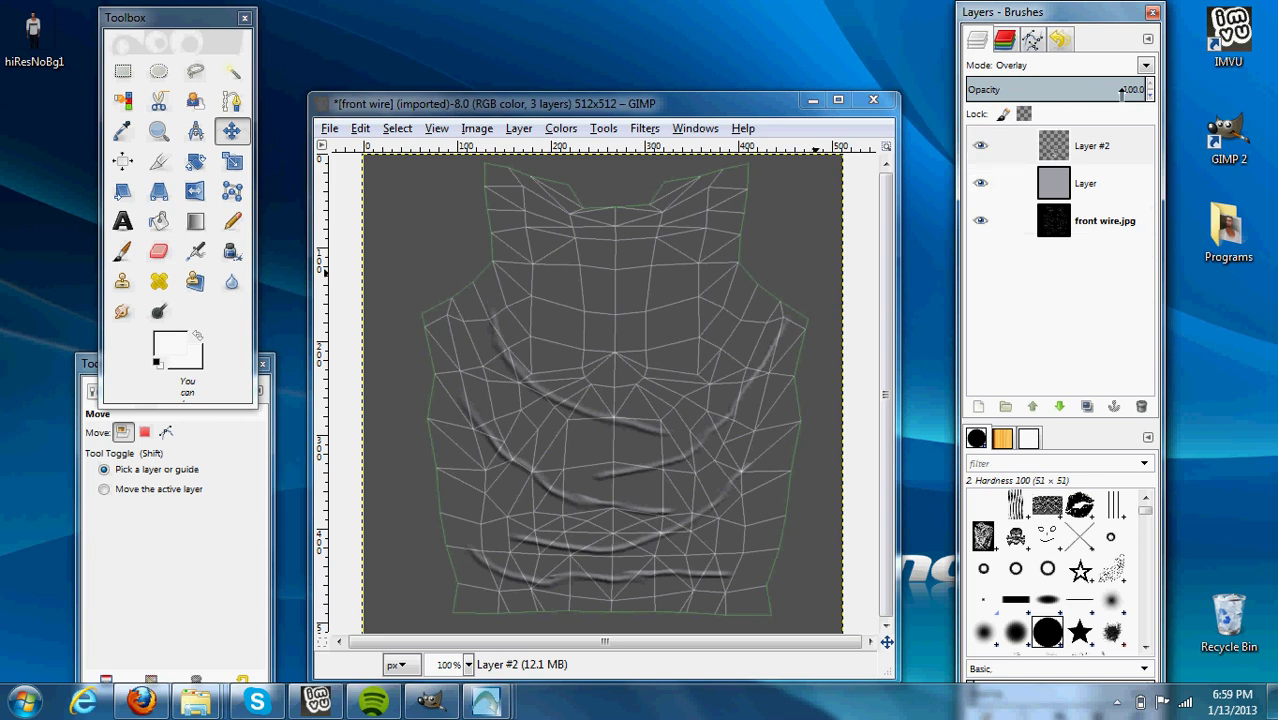
# Set the grey base layer's opacity to 100.
pyautogui.click(1057, 183)
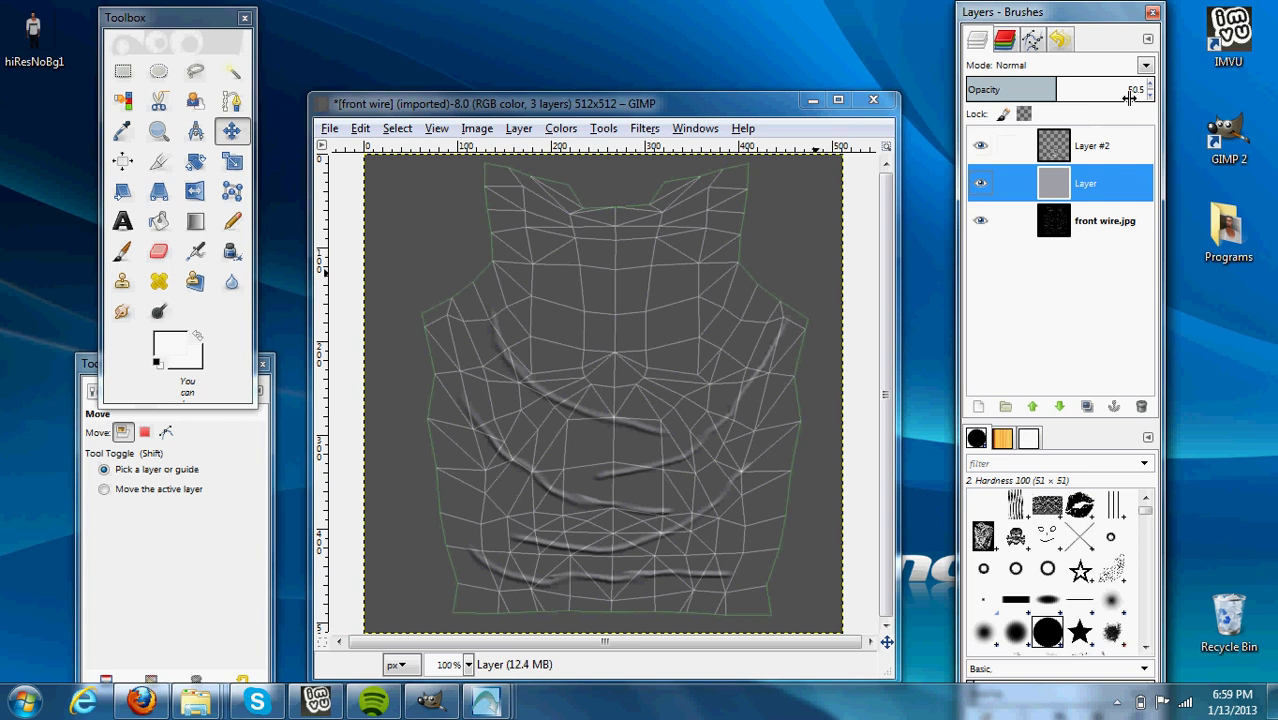
pyautogui.click(1129, 96)
pyautogui.write('100')
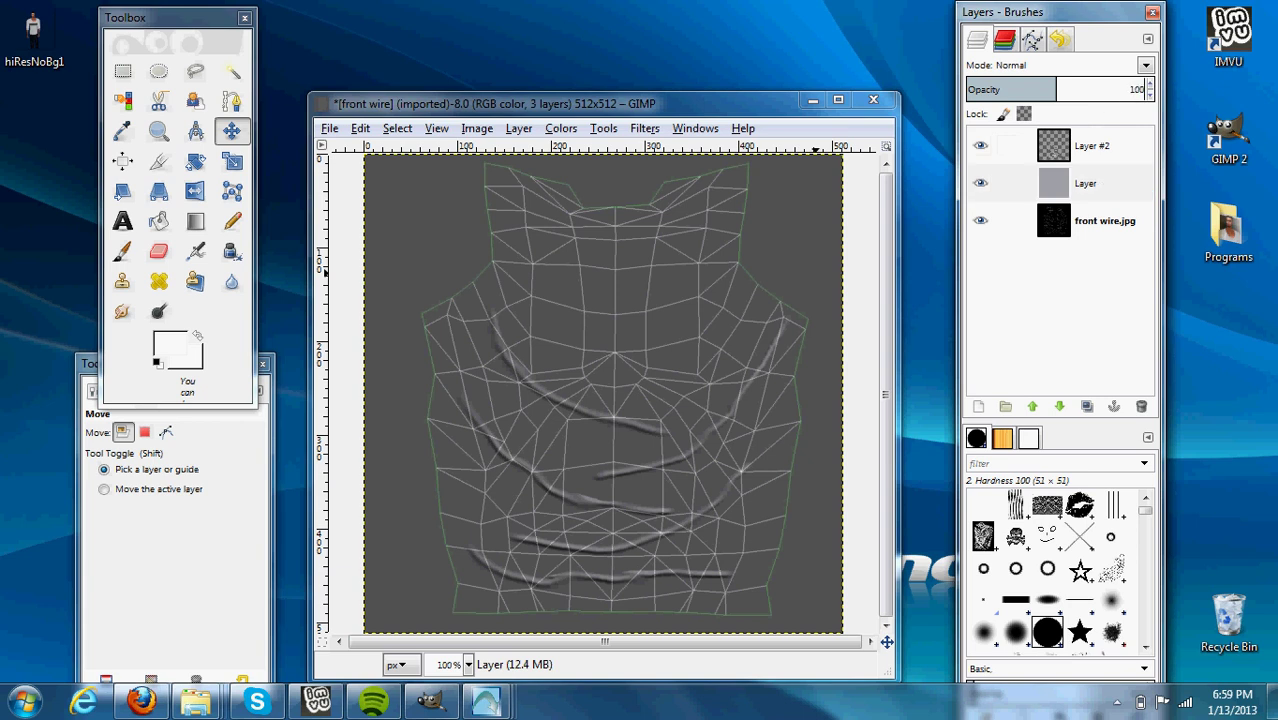
pyautogui.press('Return')
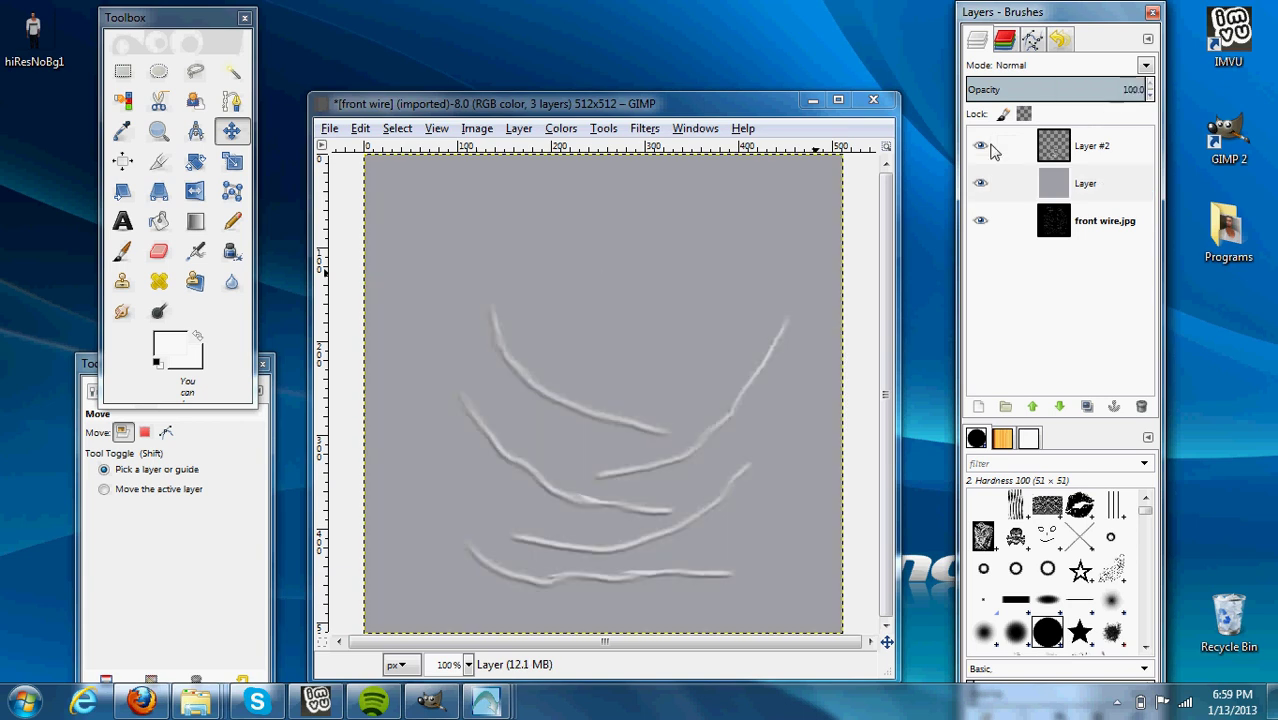
# On Layer #2, blur along the wrinkle strokes with a size-50 Blur/Sharpen brush.
pyautogui.click(1086, 152)
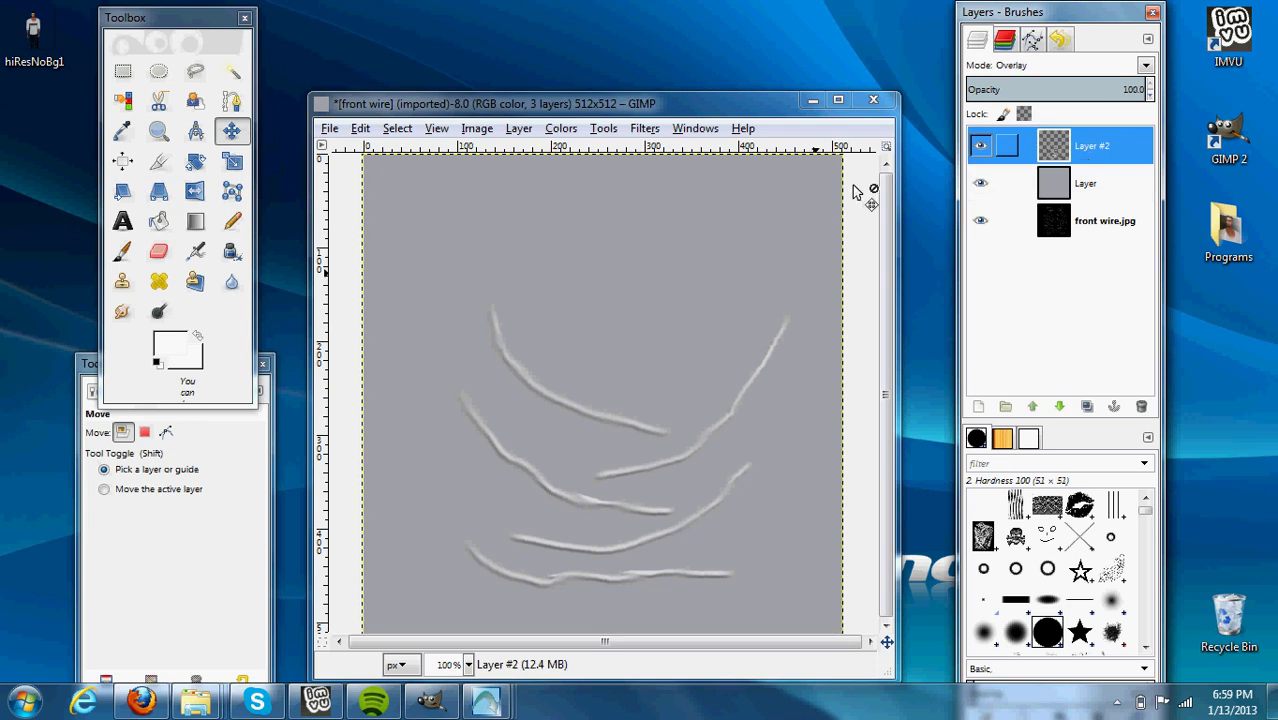
pyautogui.click(232, 284)
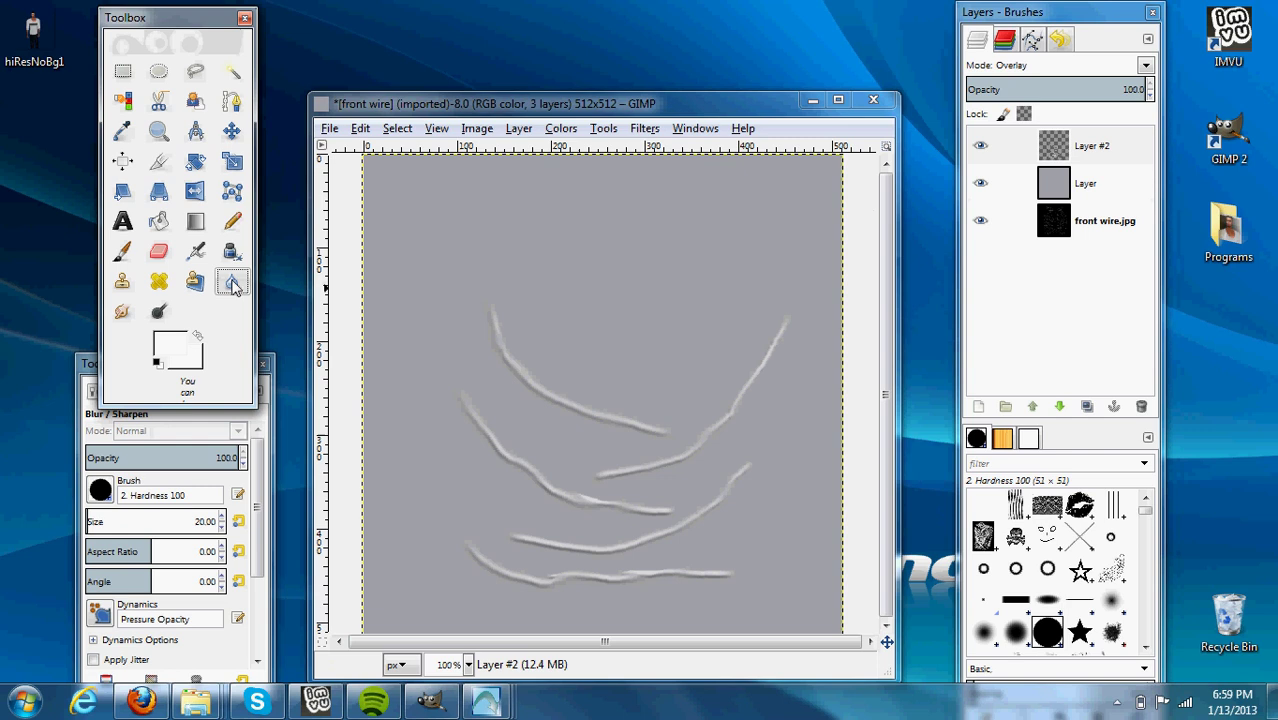
pyautogui.click(206, 524)
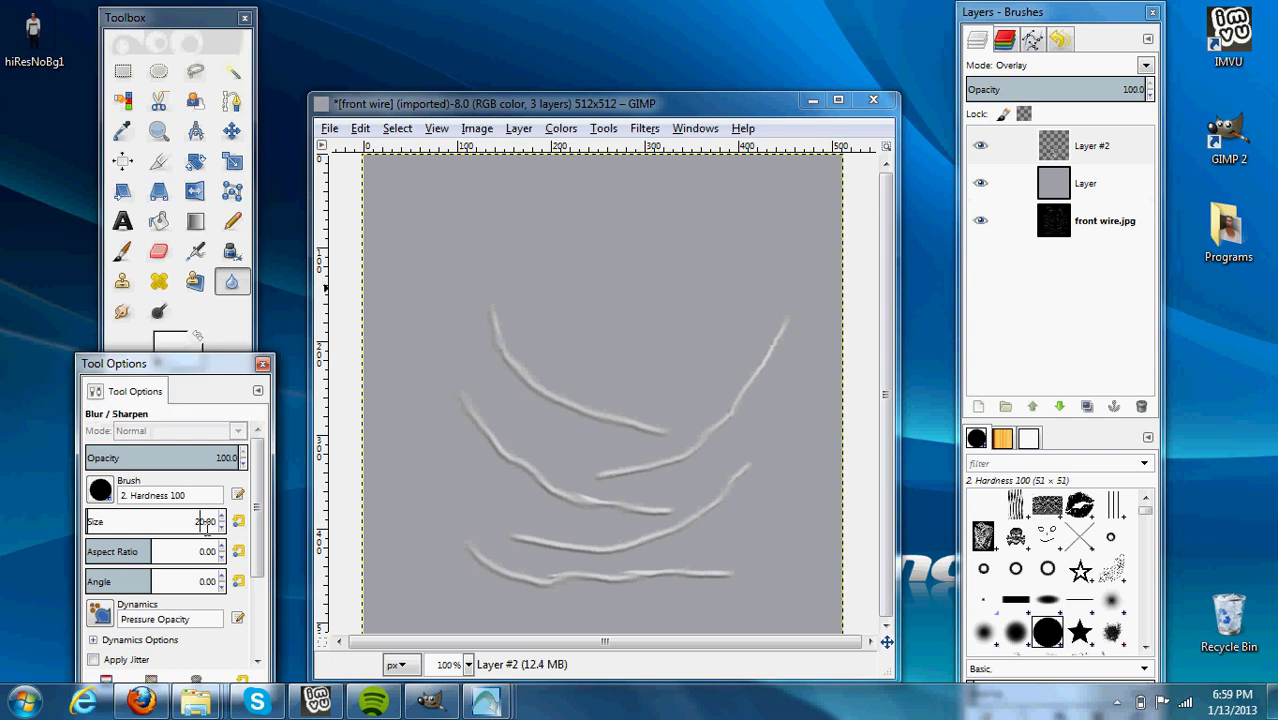
pyautogui.press('Delete')
pyautogui.press('Delete')
pyautogui.press('Delete')
pyautogui.write('50')
pyautogui.press('Return')
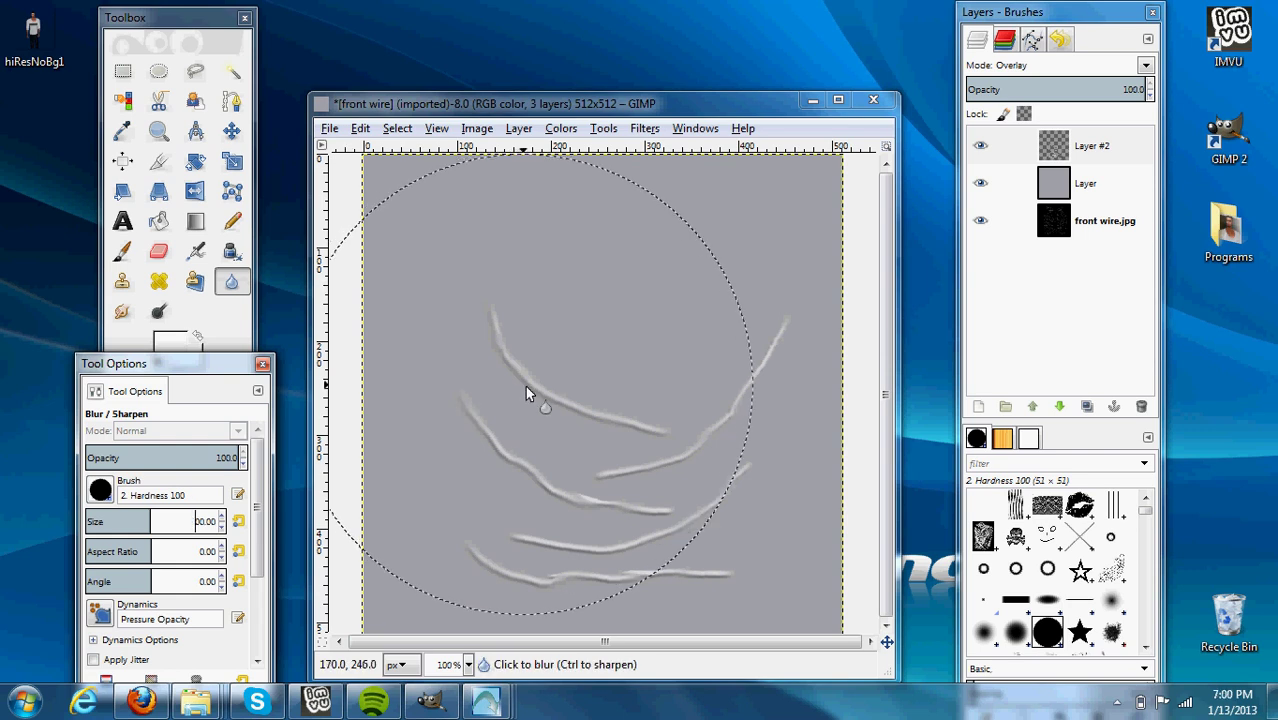
pyautogui.write('50')
pyautogui.press('Return')
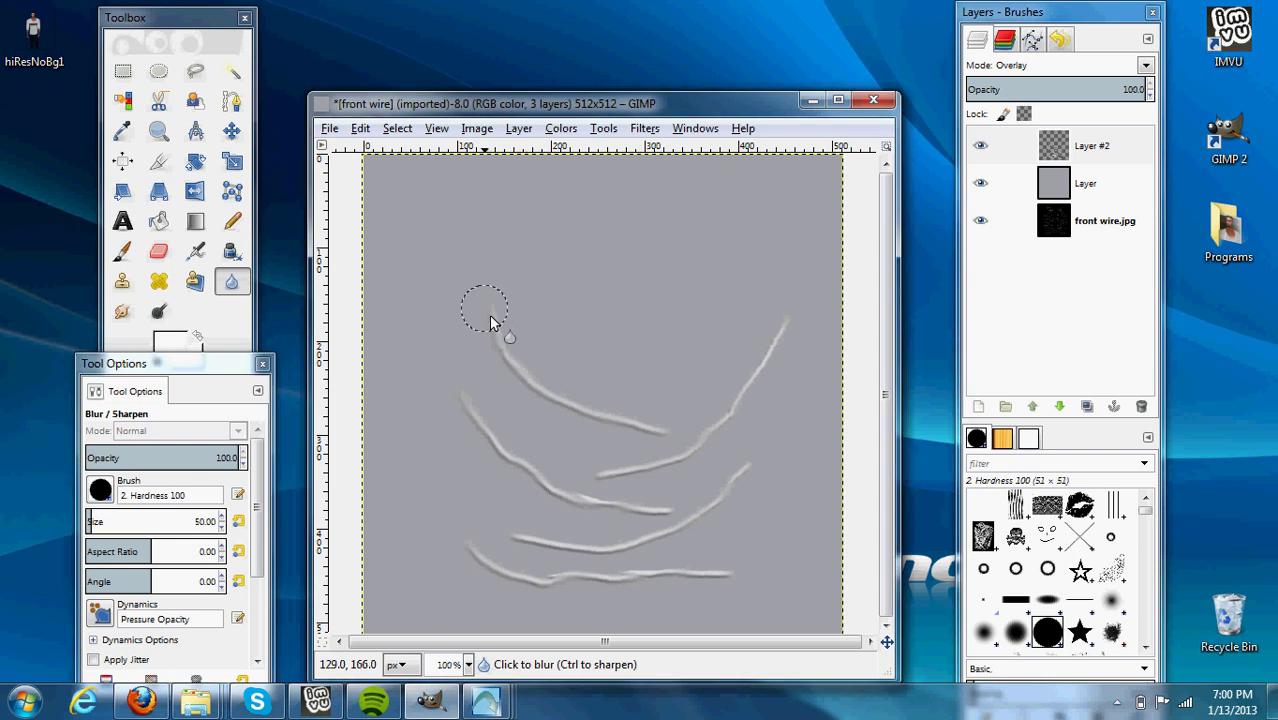
pyautogui.moveTo(489, 315)
pyautogui.mouseDown()
pyautogui.moveTo(649, 438)
pyautogui.moveTo(798, 331)
pyautogui.moveTo(695, 470)
pyautogui.moveTo(652, 493)
pyautogui.moveTo(636, 477)
pyautogui.moveTo(769, 410)
pyautogui.moveTo(803, 310)
pyautogui.moveTo(637, 476)
pyautogui.moveTo(504, 456)
pyautogui.moveTo(449, 396)
pyautogui.moveTo(600, 516)
pyautogui.moveTo(725, 511)
pyautogui.moveTo(573, 499)
pyautogui.moveTo(491, 395)
pyautogui.moveTo(486, 473)
pyautogui.moveTo(582, 509)
pyautogui.moveTo(760, 465)
pyautogui.moveTo(647, 538)
pyautogui.moveTo(511, 546)
pyautogui.moveTo(749, 539)
pyautogui.moveTo(780, 463)
pyautogui.moveTo(591, 556)
pyautogui.moveTo(470, 528)
pyautogui.moveTo(577, 599)
pyautogui.moveTo(453, 583)
pyautogui.moveTo(713, 590)
pyautogui.moveTo(495, 585)
pyautogui.moveTo(680, 571)
pyautogui.moveTo(522, 591)
pyautogui.moveTo(748, 599)
pyautogui.moveTo(473, 578)
pyautogui.mouseUp()
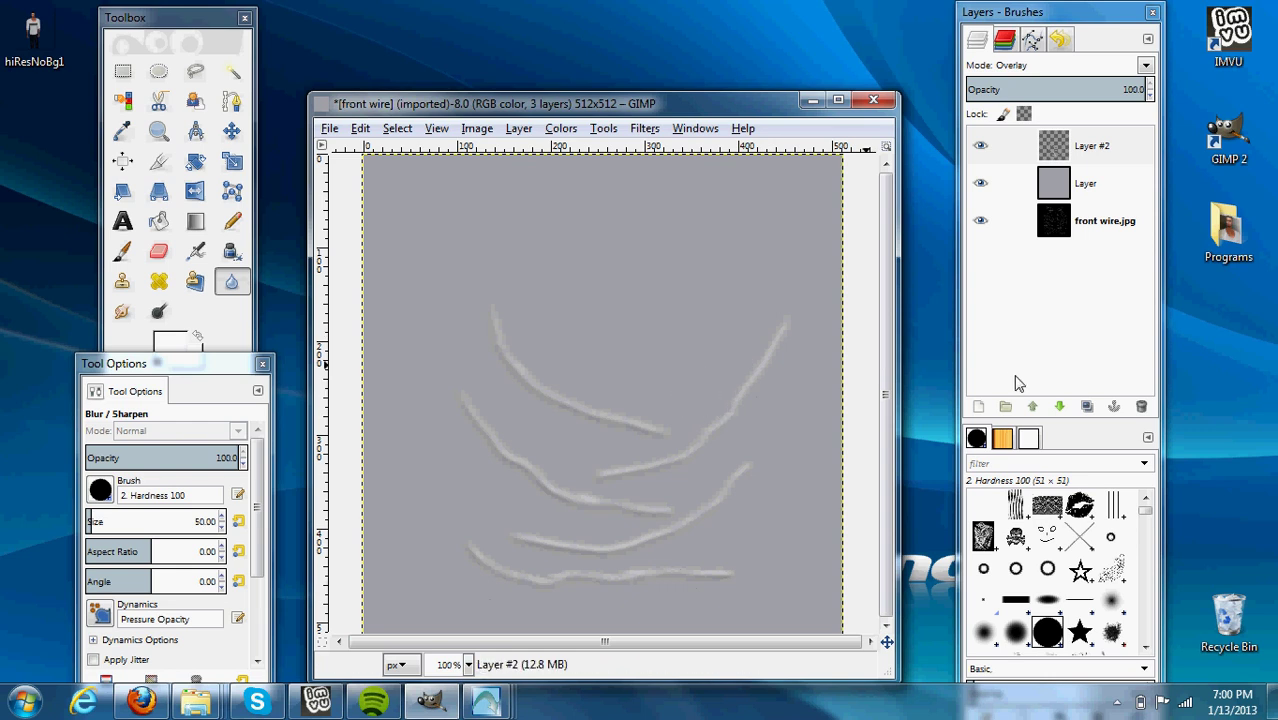
# Apply a Gaussian Blur with 21 px radius to the wrinkle layer.
pyautogui.click(646, 130)
pyautogui.moveTo(850, 237)
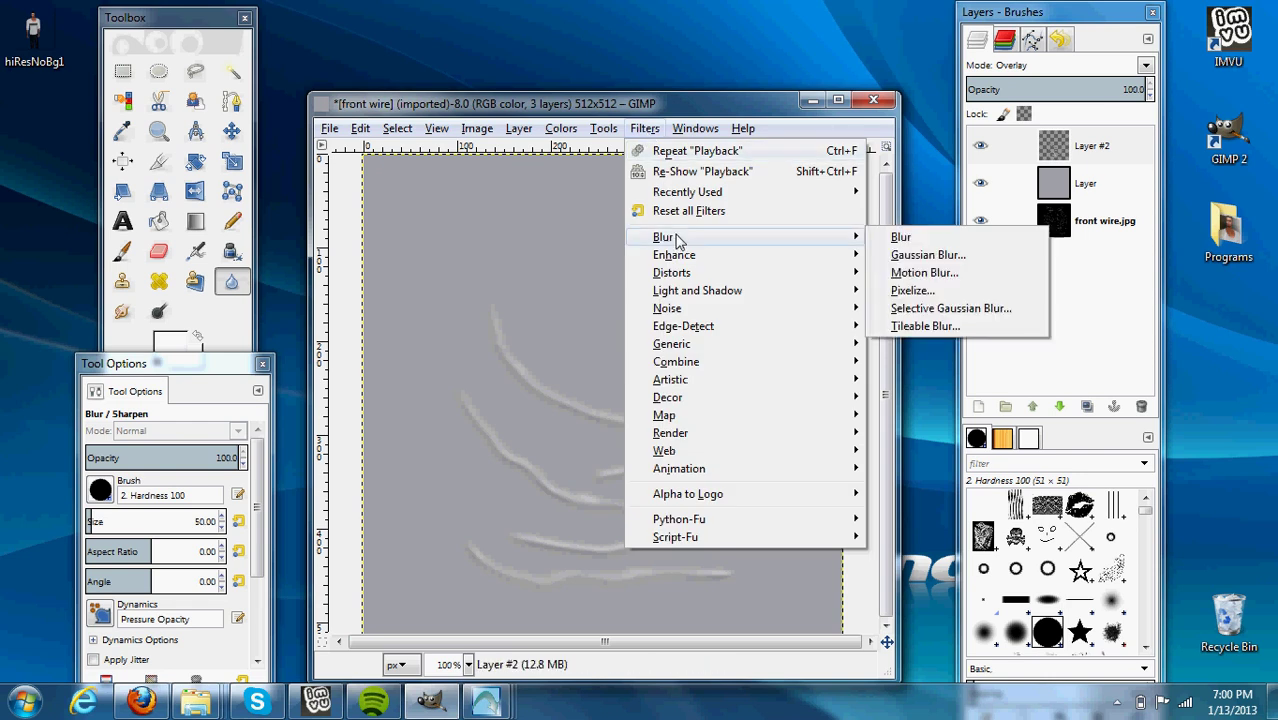
pyautogui.click(928, 257)
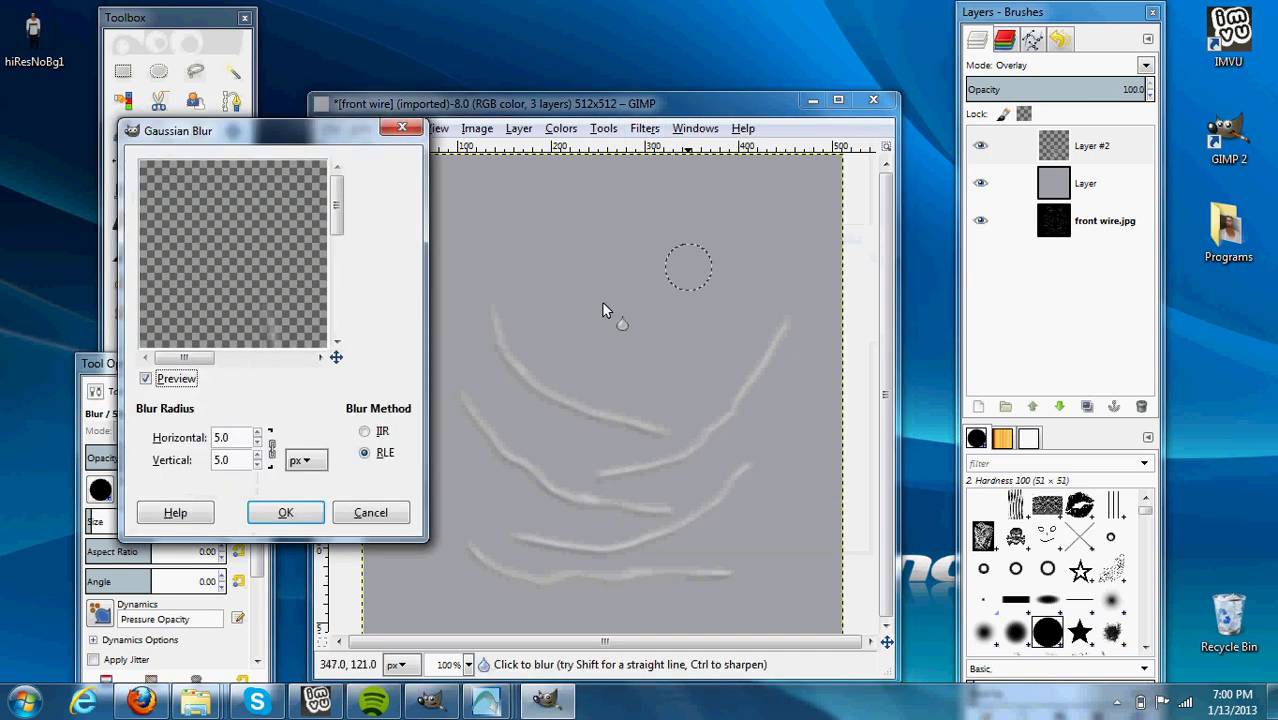
pyautogui.click(258, 433)
pyautogui.click(258, 433)
pyautogui.click(258, 433)
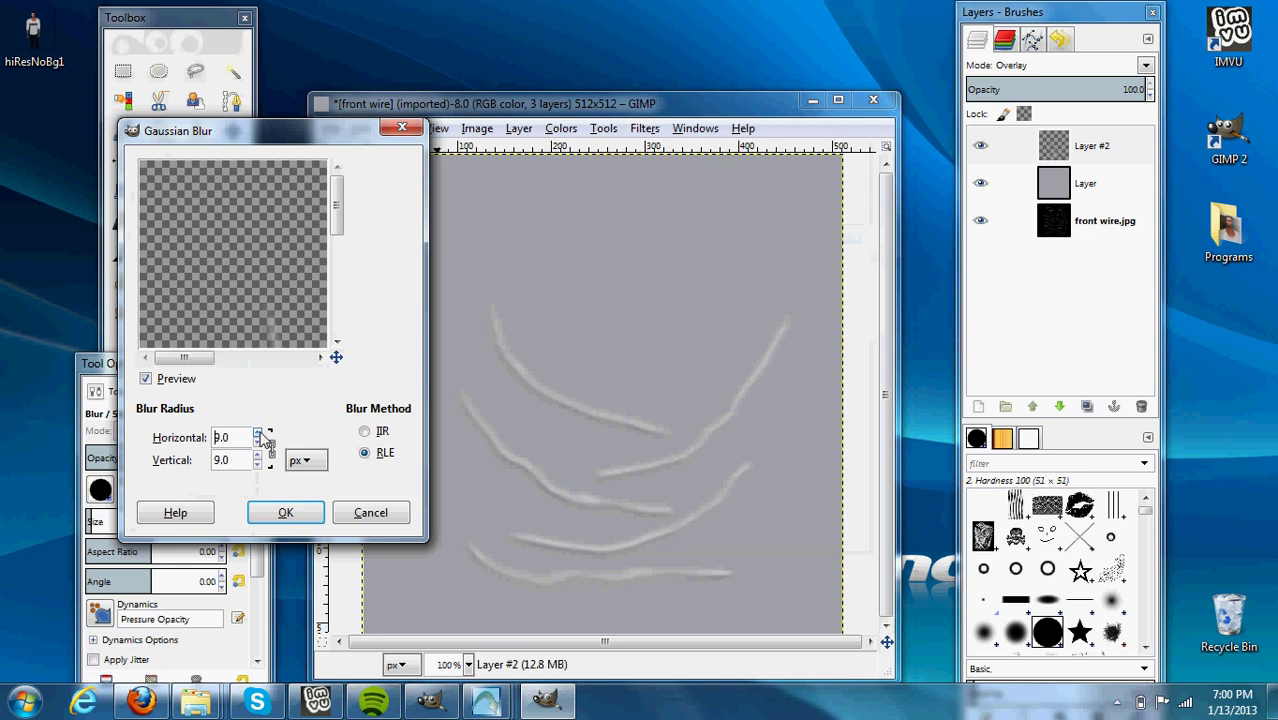
pyautogui.click(258, 433)
pyautogui.click(258, 433)
pyautogui.click(258, 433)
pyautogui.click(258, 433)
pyautogui.click(258, 433)
pyautogui.click(258, 433)
pyautogui.click(260, 434)
pyautogui.click(260, 434)
pyautogui.click(260, 434)
pyautogui.click(260, 434)
pyautogui.click(260, 434)
pyautogui.click(260, 434)
pyautogui.click(260, 435)
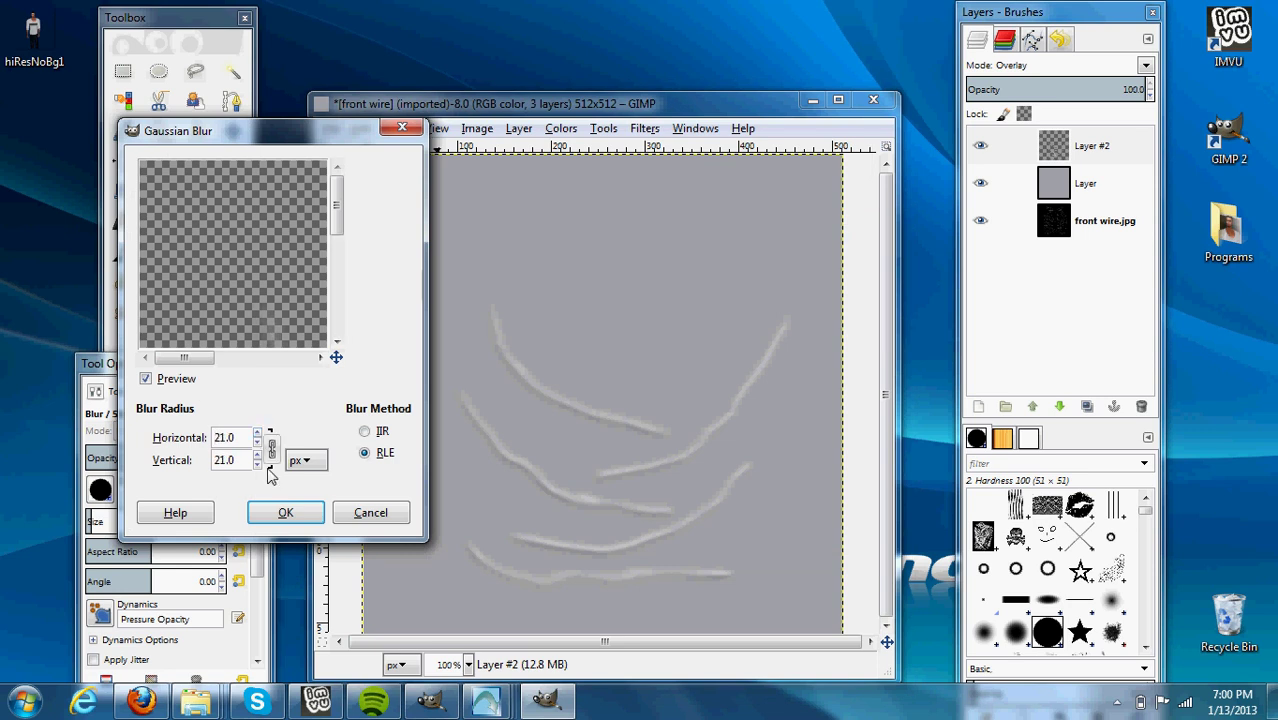
pyautogui.click(279, 515)
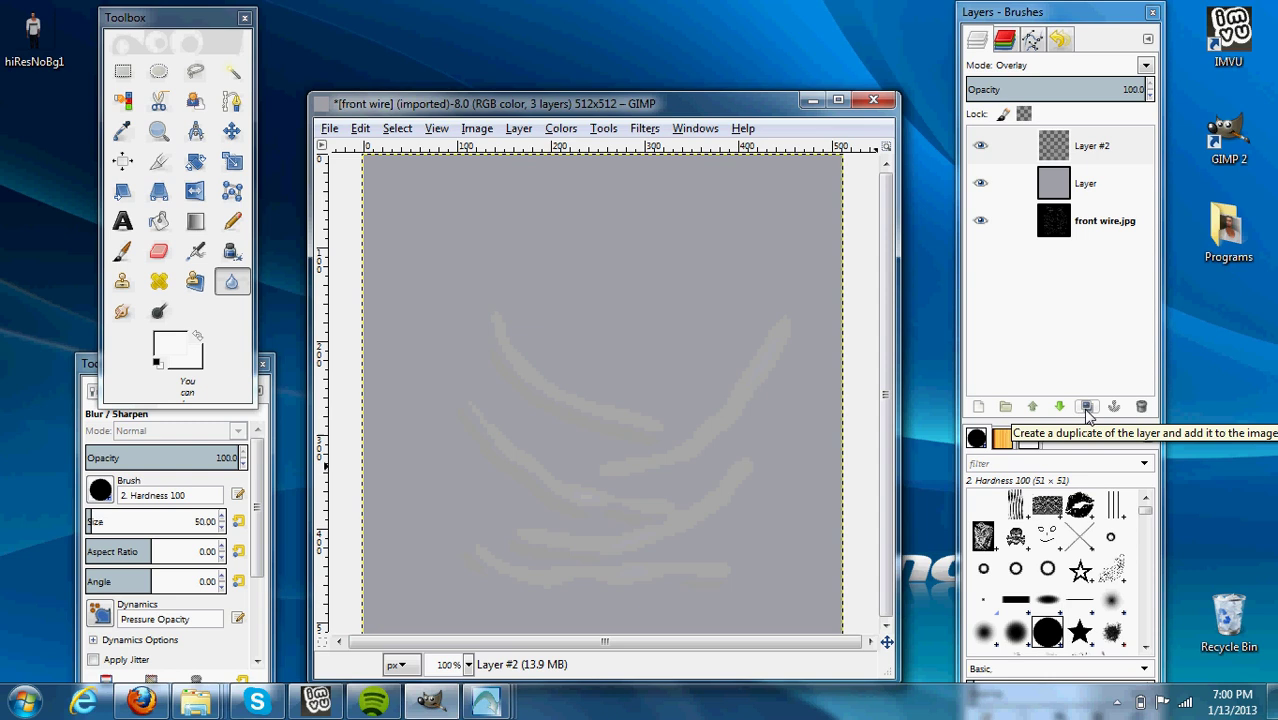
# Duplicate the blurred wrinkle layer as Layer #3 for stronger folds.
pyautogui.click(1088, 409)
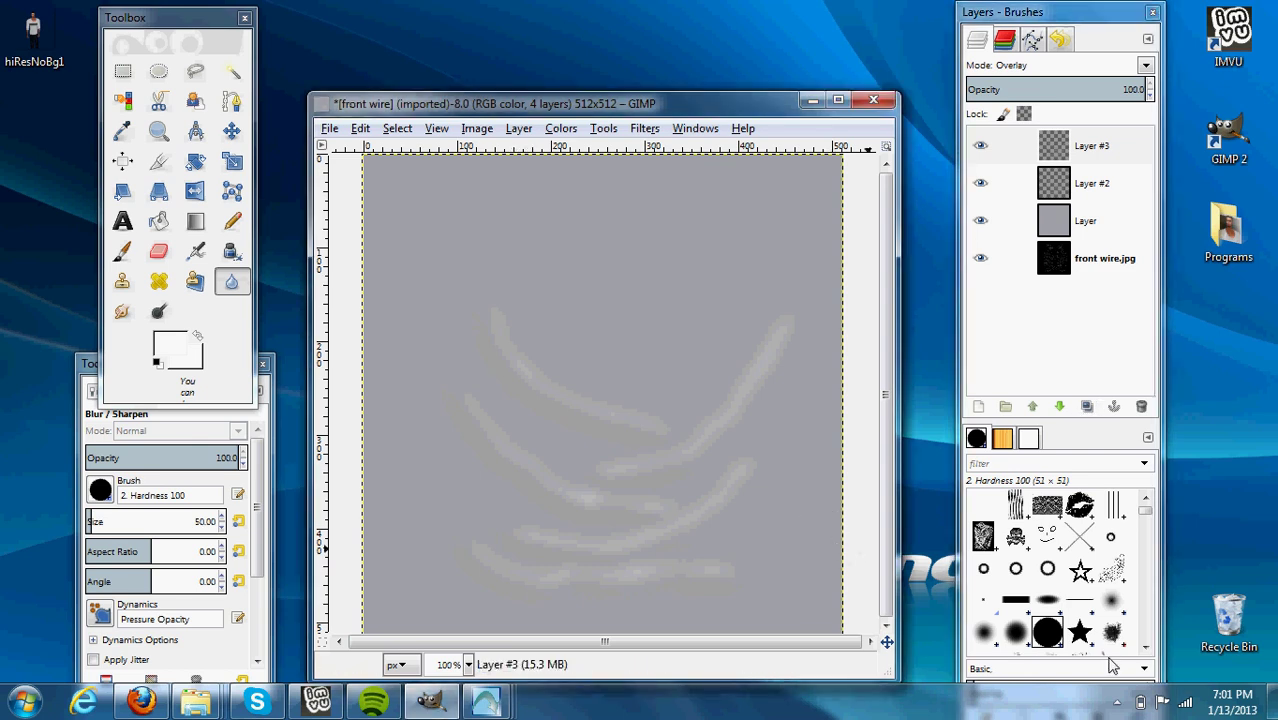
pyautogui.click(1117, 703)
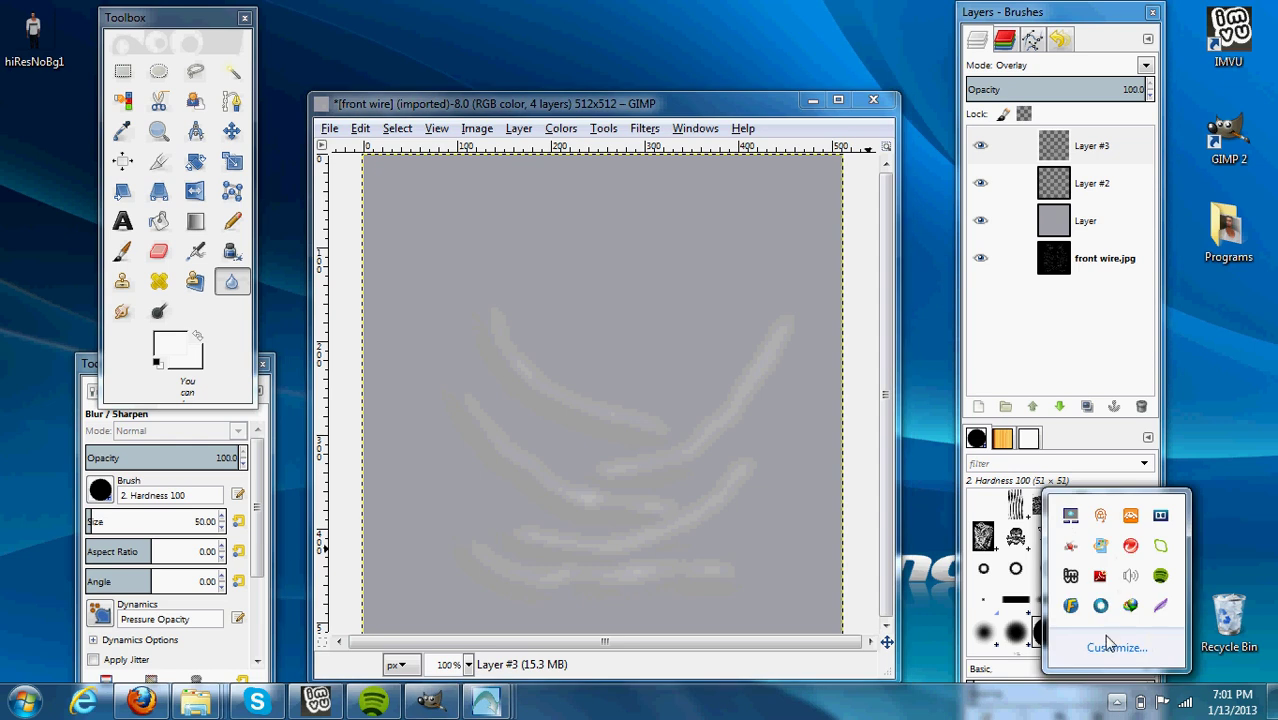